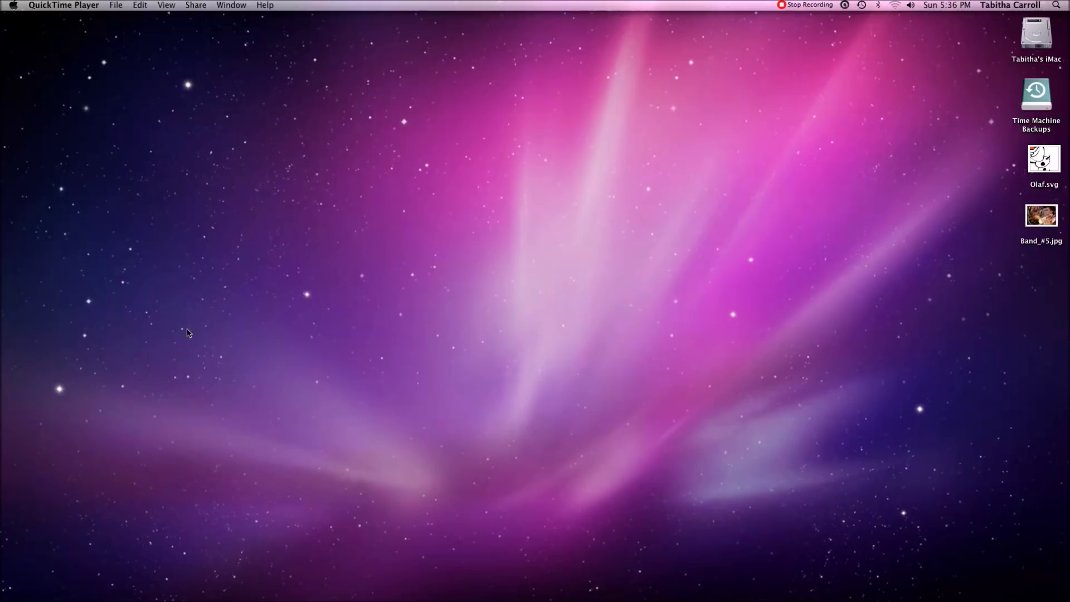
Switch to Firefox and open the bookmarked dafont.com website.
{"action": "mouse_move", "coordinate": [250, 576]}
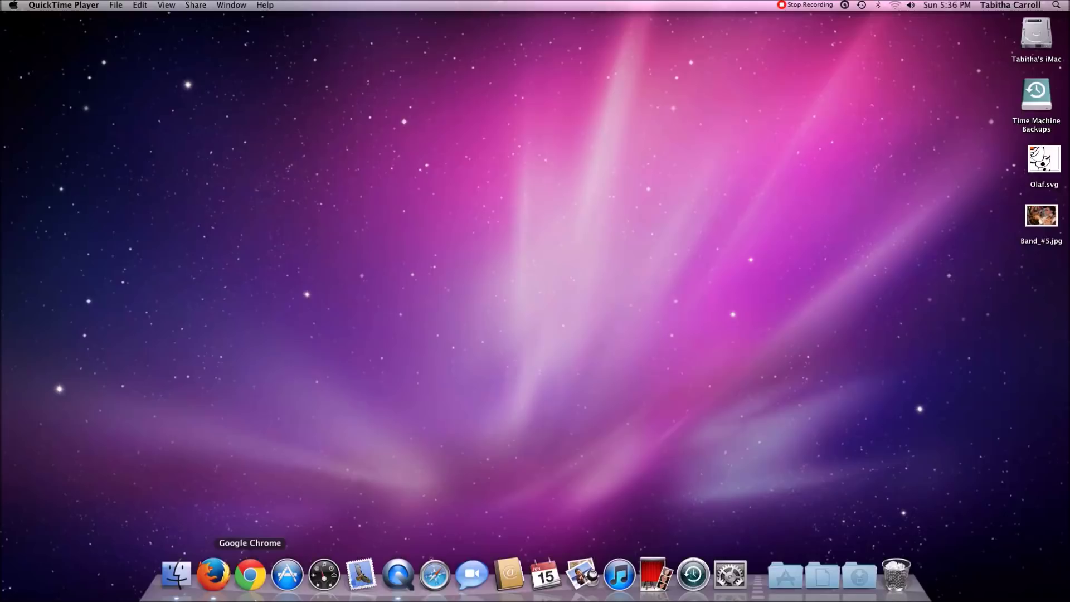
{"action": "left_click", "coordinate": [212, 574]}
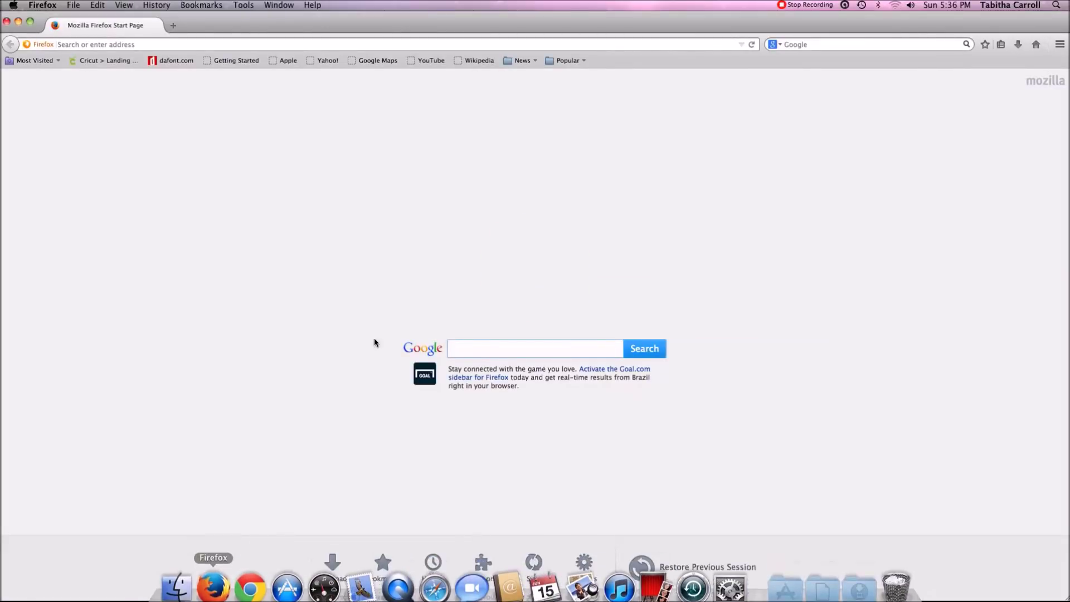
{"action": "left_click", "coordinate": [214, 44]}
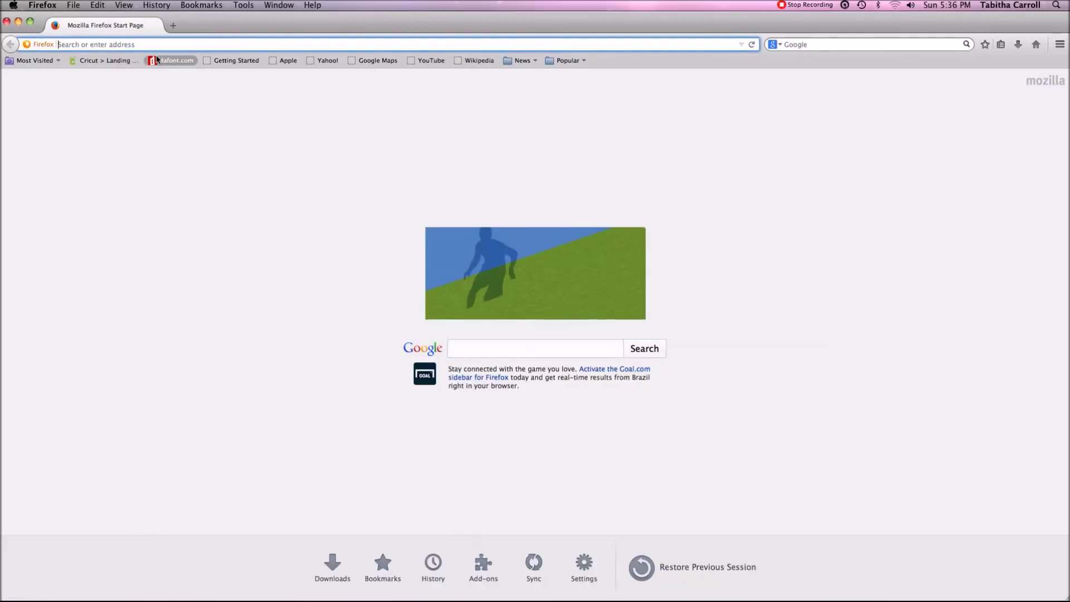
{"action": "left_click", "coordinate": [162, 61]}
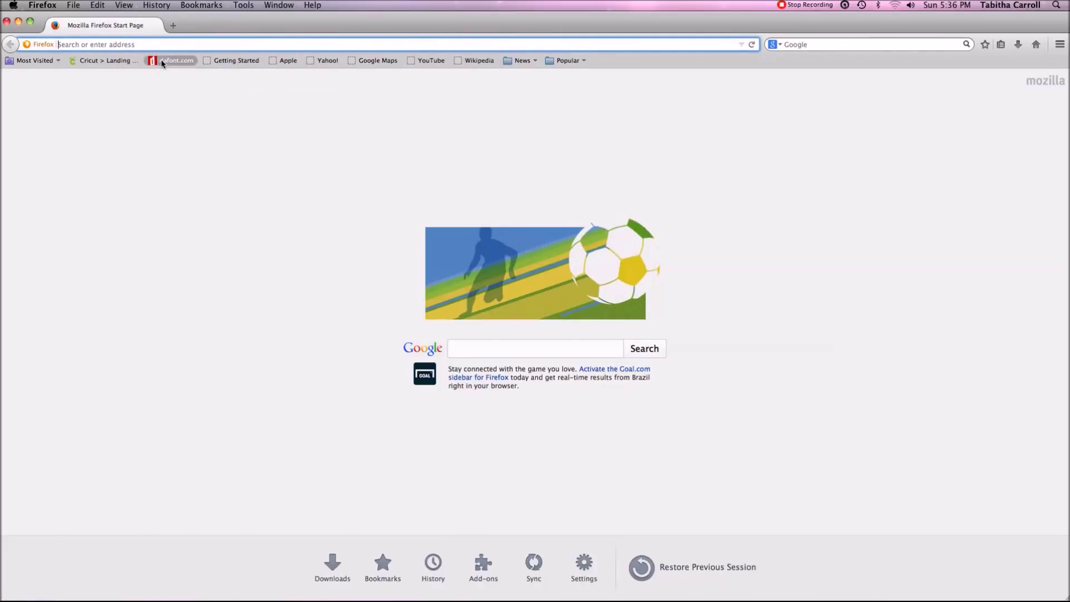
{"action": "left_click", "coordinate": [162, 62]}
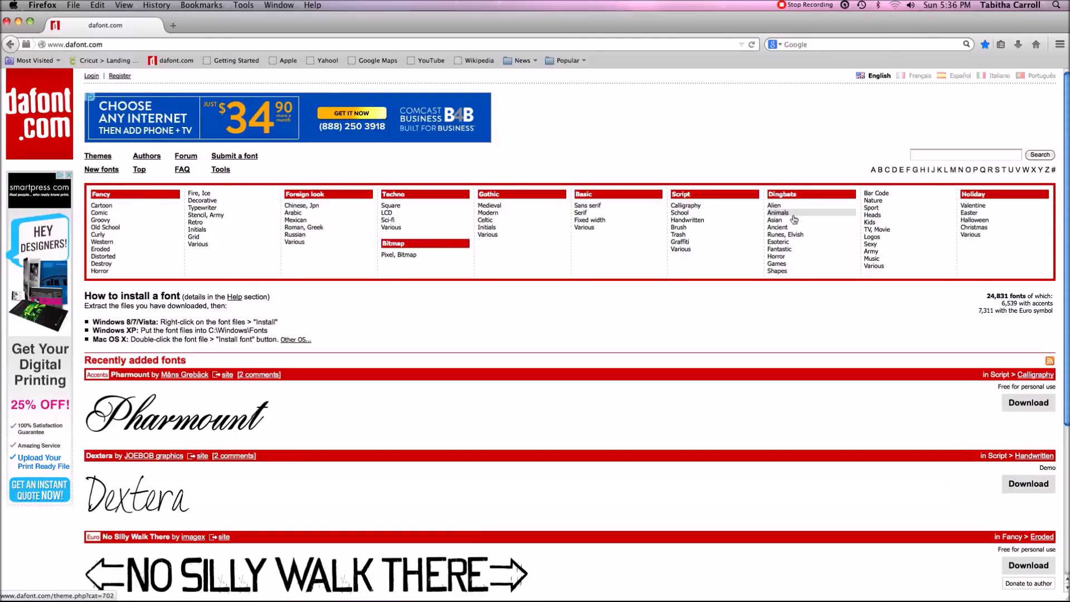
Search the dafont.com library for Disney fonts and look through the results.
{"action": "scroll", "coordinate": [638, 371], "scroll_direction": "down", "scroll_amount": 5}
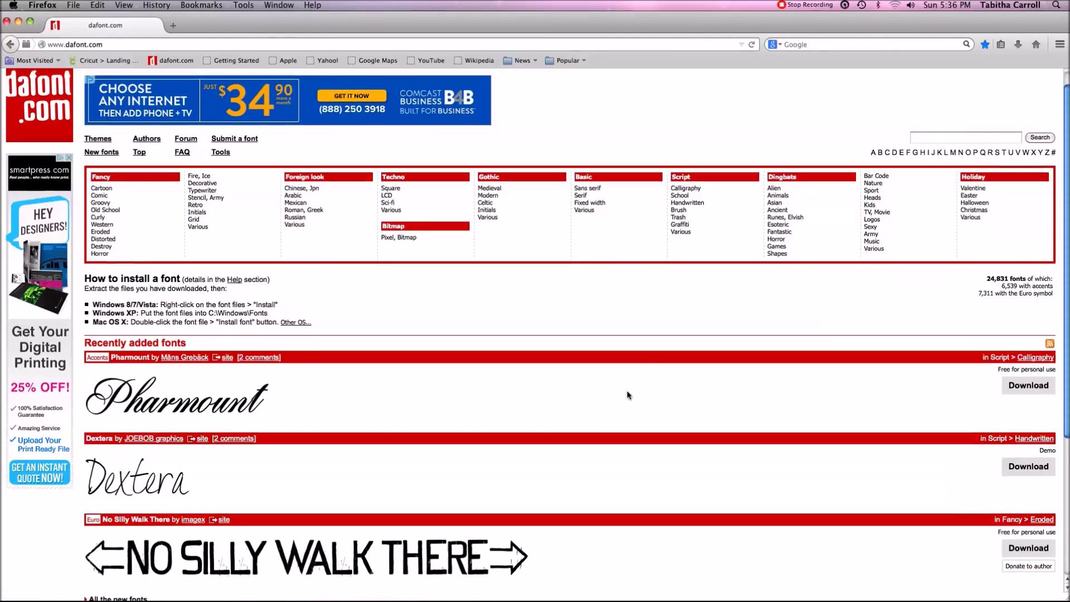
{"action": "scroll", "coordinate": [628, 392], "scroll_direction": "up", "scroll_amount": 3}
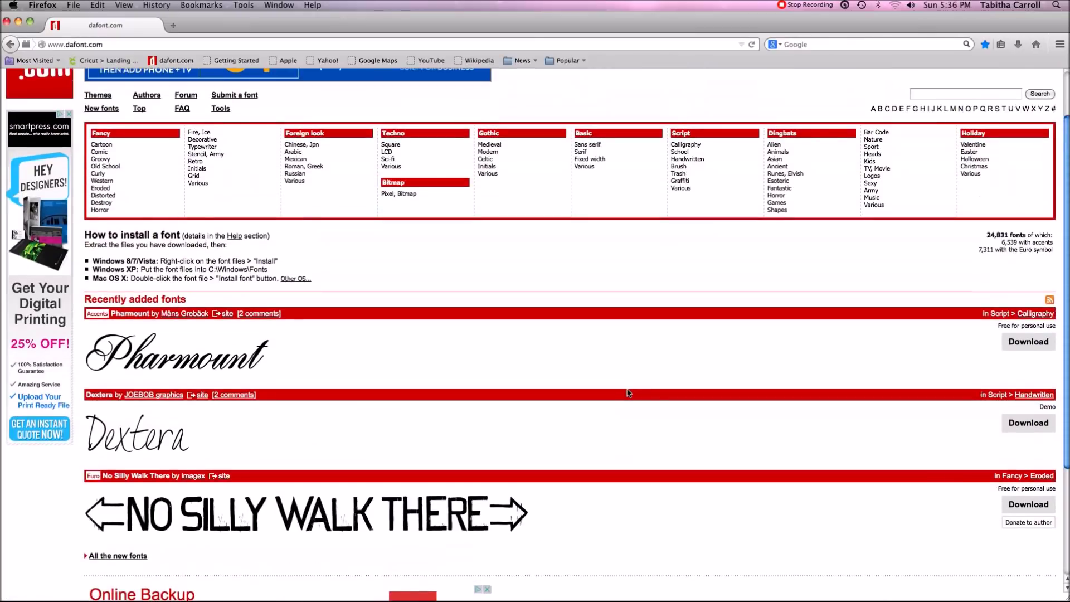
{"action": "scroll", "coordinate": [628, 391], "scroll_direction": "up", "scroll_amount": 2}
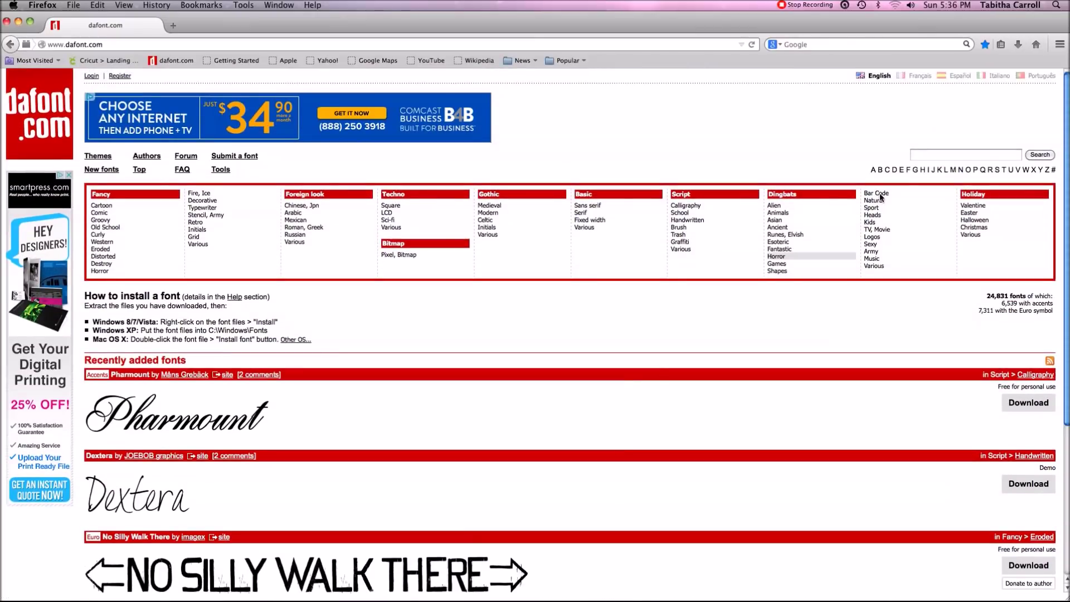
{"action": "left_click", "coordinate": [927, 153]}
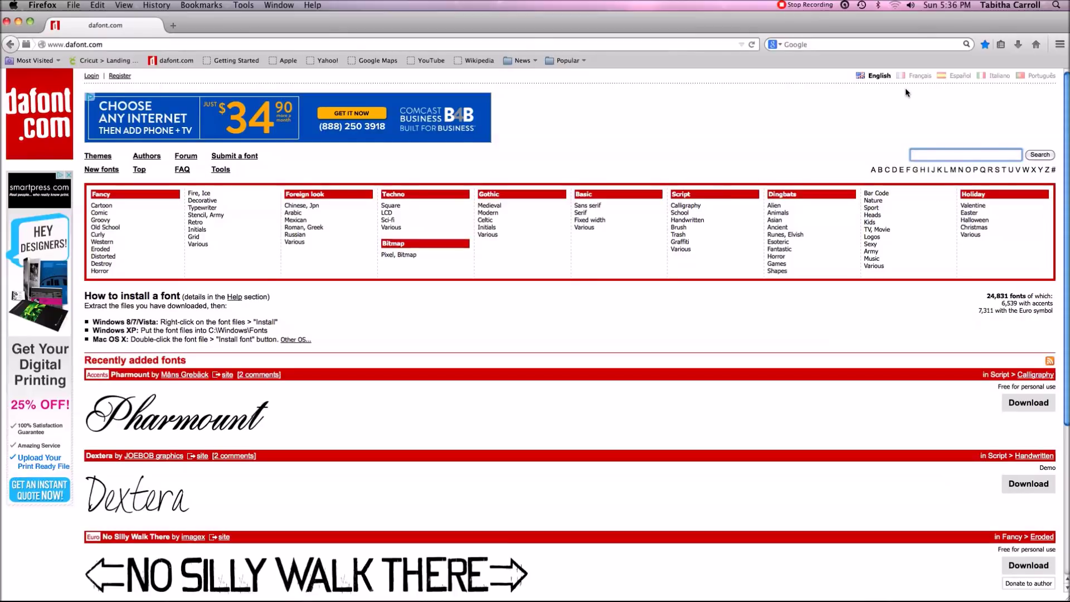
{"action": "type", "text": "mick"}
{"action": "key", "text": "BackSpace"}
{"action": "key", "text": "BackSpace"}
{"action": "key", "text": "BackSpace"}
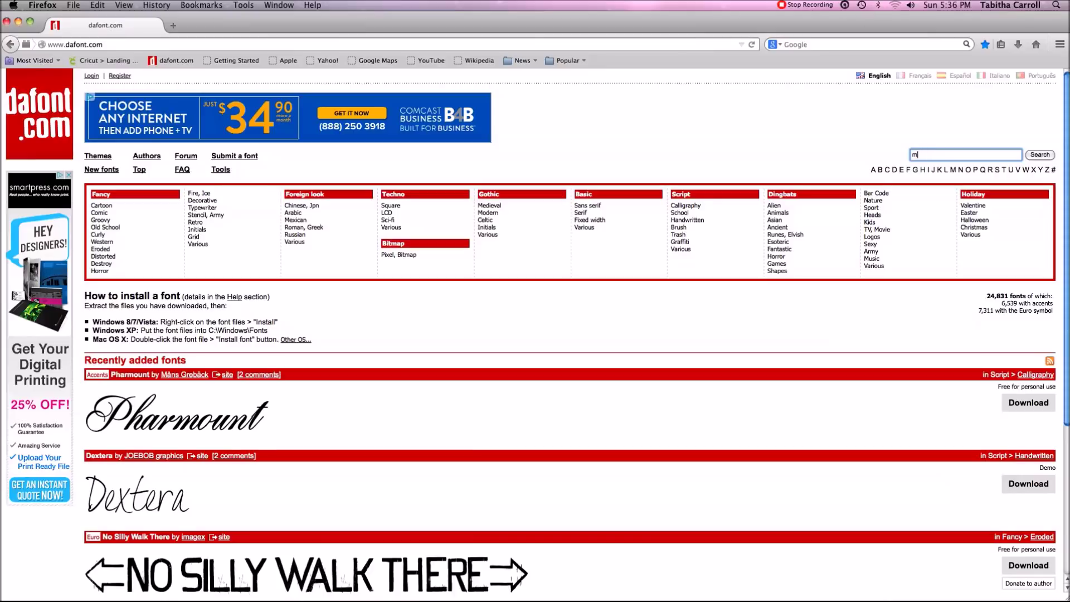
{"action": "type", "text": "Disney"}
{"action": "key", "text": "Return"}
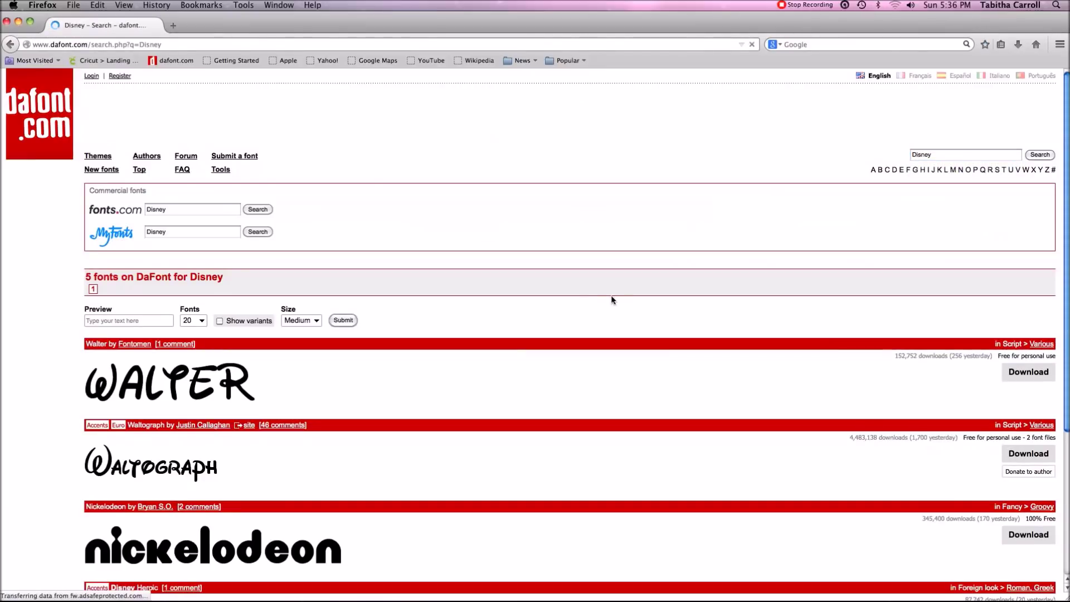
{"action": "scroll", "coordinate": [612, 300], "scroll_direction": "down", "scroll_amount": 5}
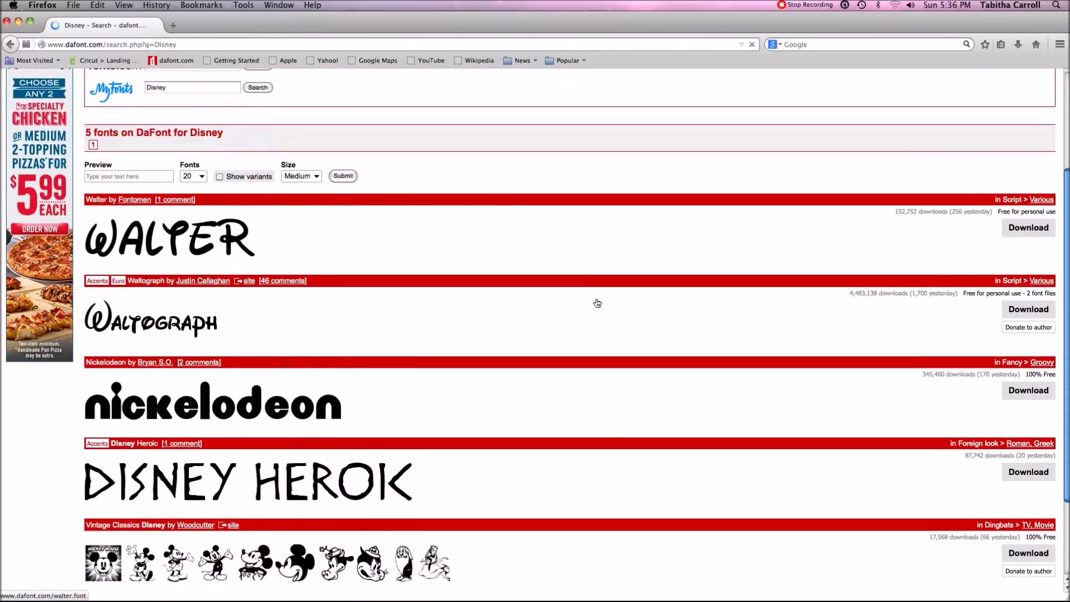
{"action": "scroll", "coordinate": [597, 303], "scroll_direction": "down", "scroll_amount": 3}
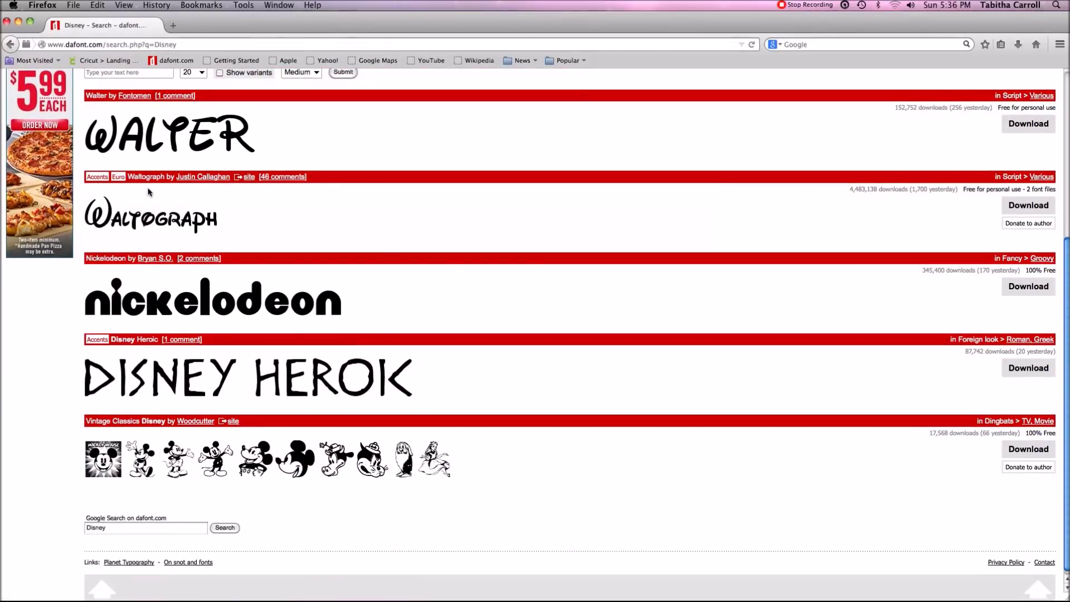
{"action": "scroll", "coordinate": [303, 208], "scroll_direction": "up", "scroll_amount": 8}
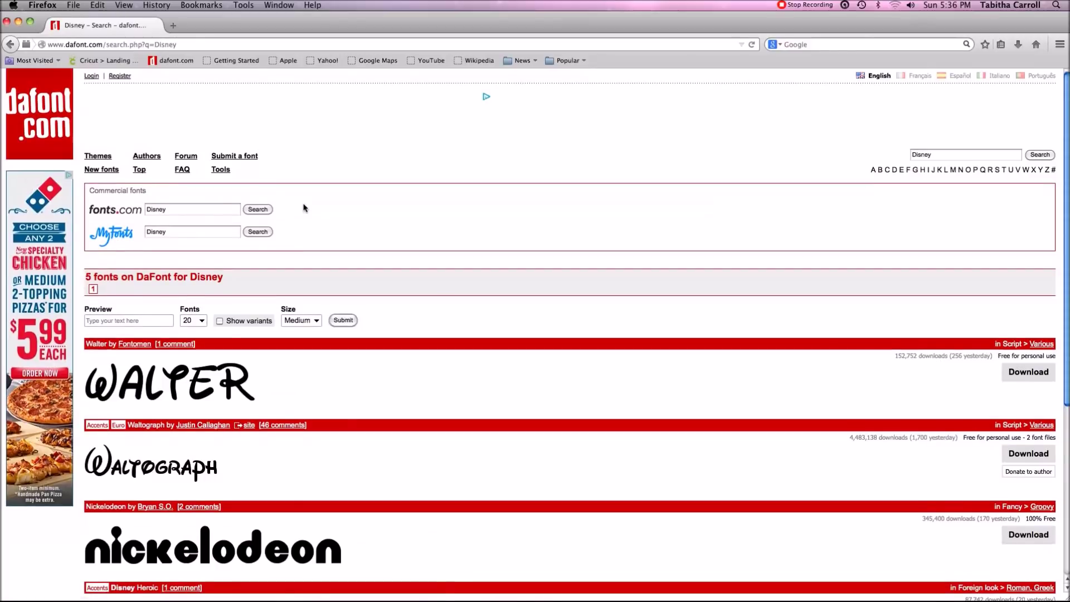
Return to the dafont.com home page, browse the Fancy > Curly category and open the Wizards Magic font's page.
{"action": "left_click", "coordinate": [38, 104]}
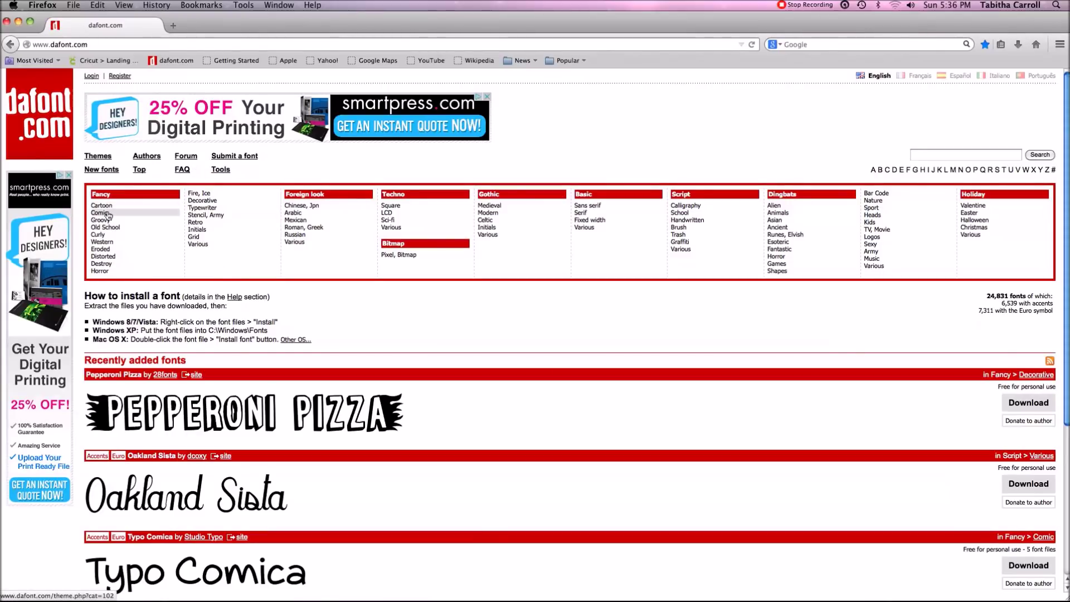
{"action": "left_click", "coordinate": [102, 238]}
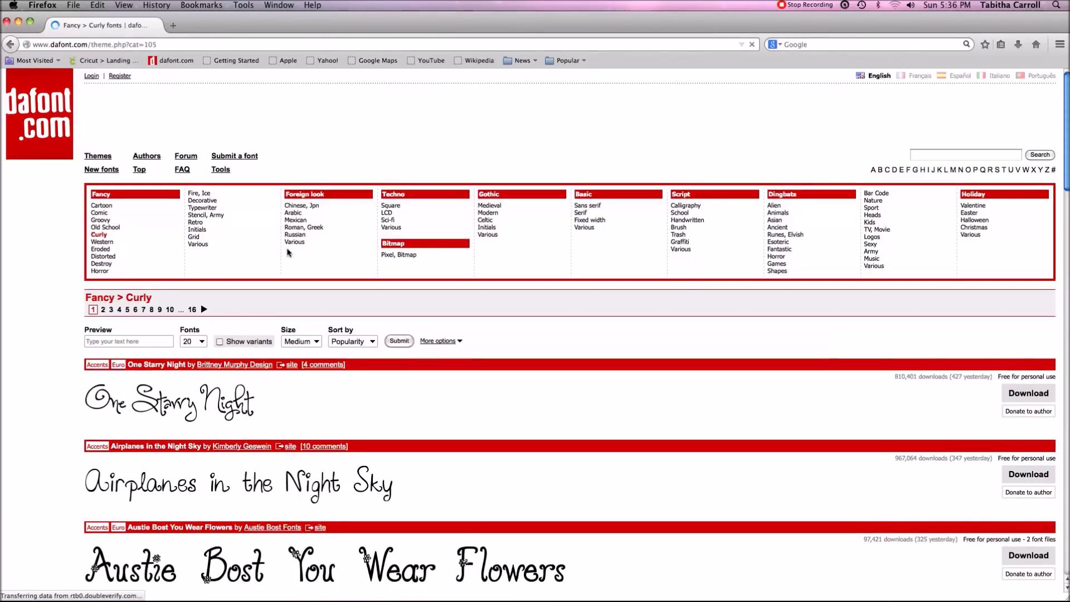
{"action": "scroll", "coordinate": [288, 252], "scroll_direction": "down", "scroll_amount": 5}
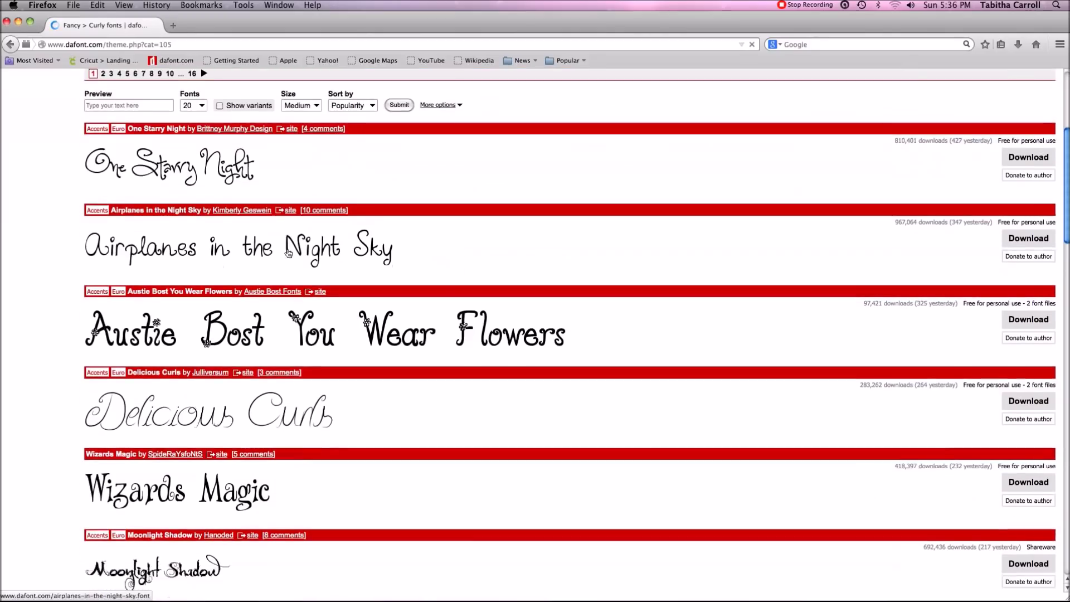
{"action": "scroll", "coordinate": [288, 252], "scroll_direction": "down", "scroll_amount": 5}
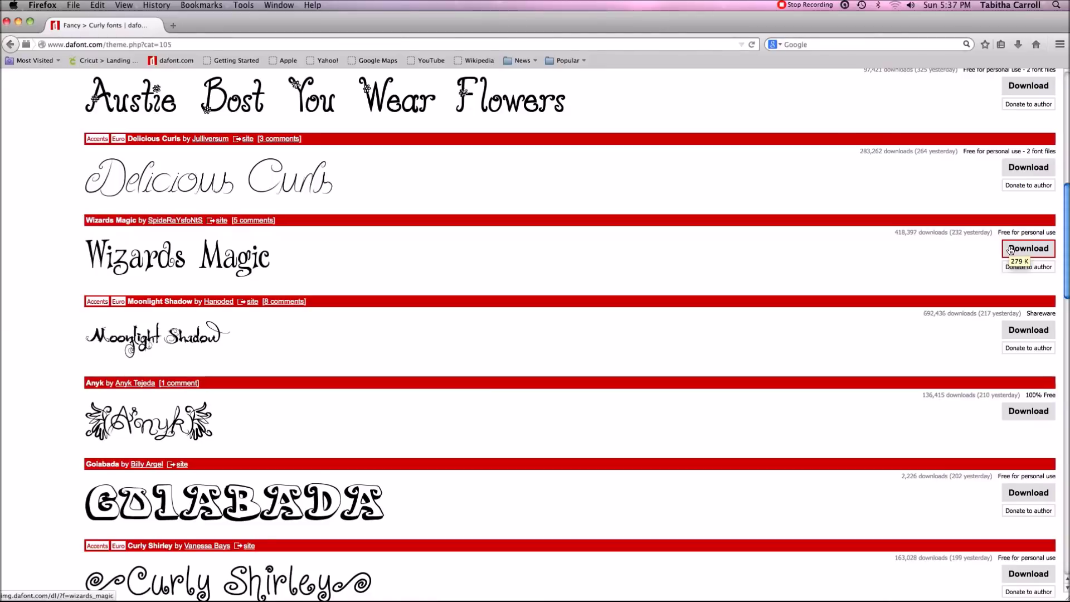
{"action": "left_click", "coordinate": [223, 256]}
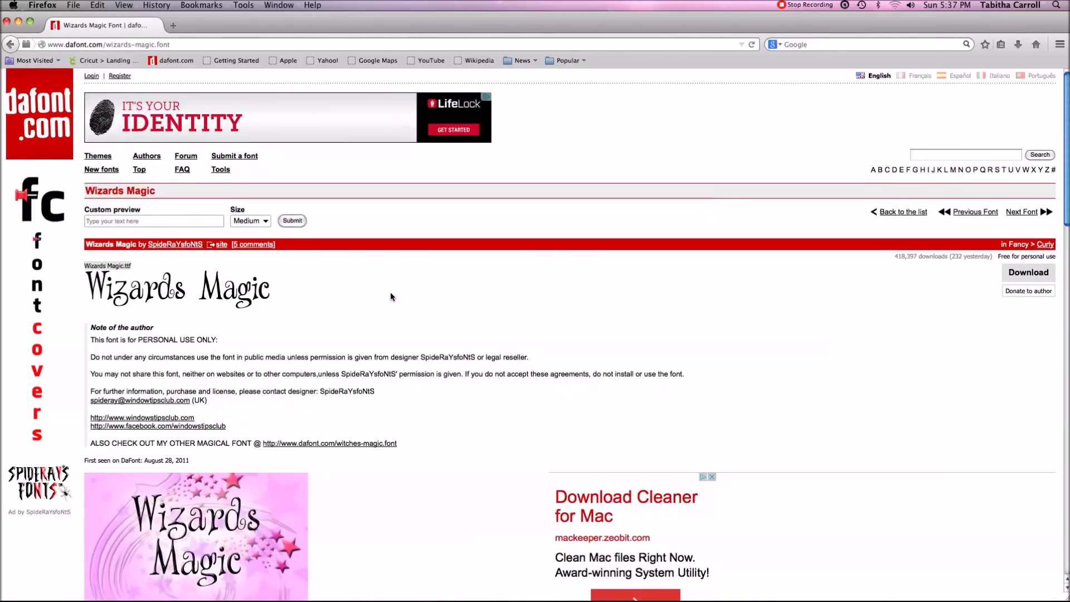
Download the Wizards Magic font, saving wizards_magic.zip as a file.
{"action": "scroll", "coordinate": [390, 296], "scroll_direction": "down", "scroll_amount": 15}
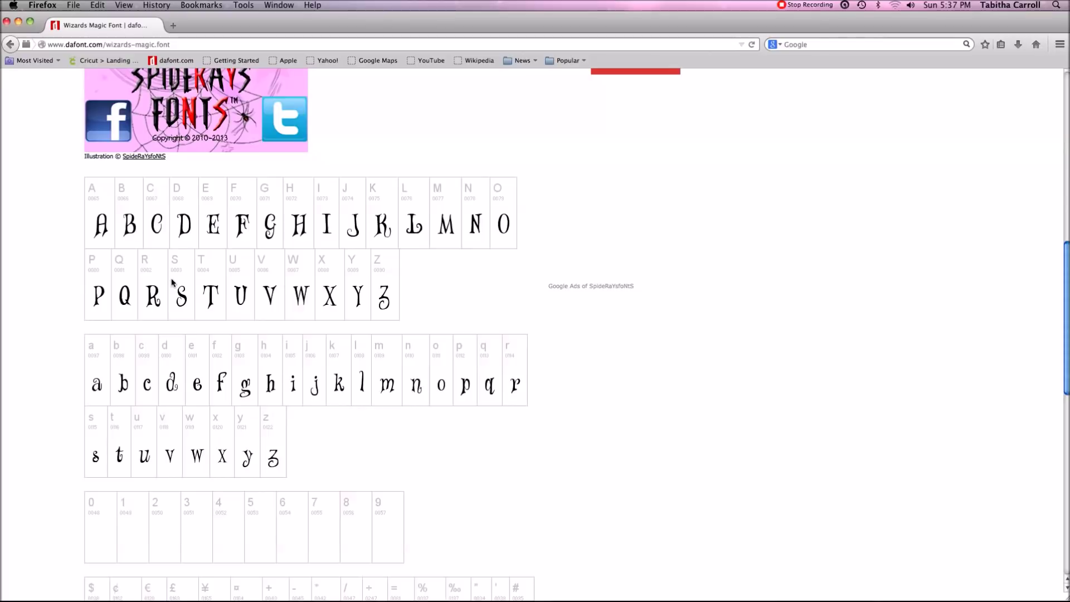
{"action": "scroll", "coordinate": [246, 317], "scroll_direction": "down", "scroll_amount": 3}
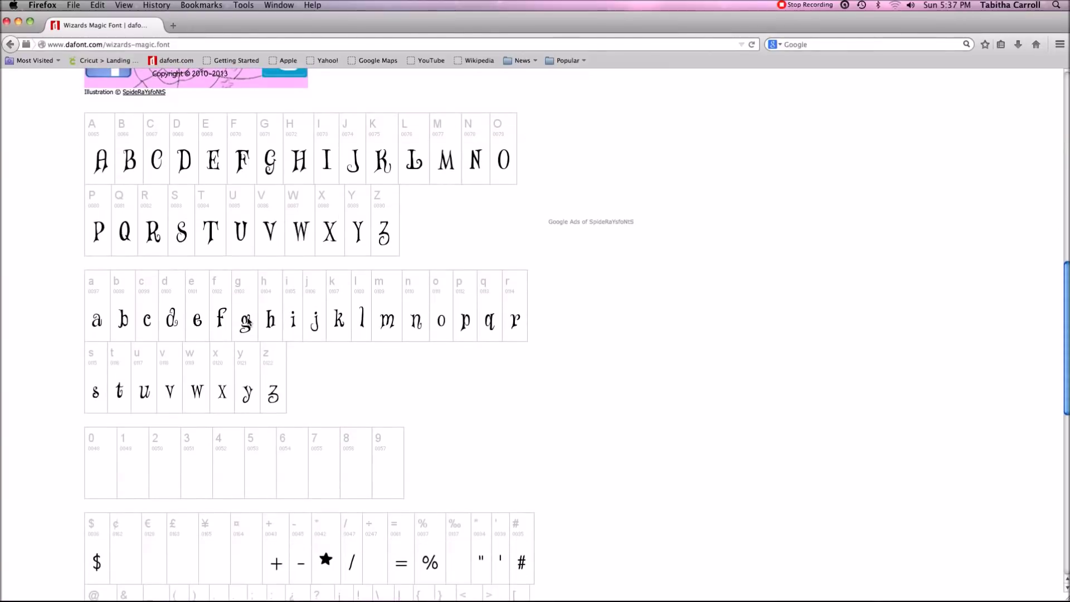
{"action": "scroll", "coordinate": [238, 341], "scroll_direction": "down", "scroll_amount": 5}
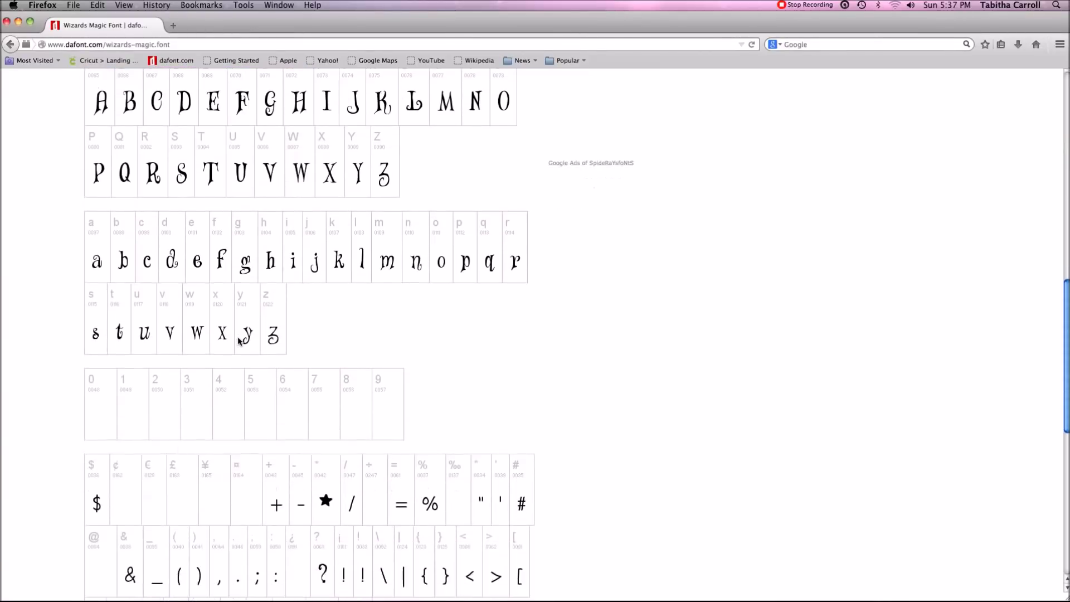
{"action": "scroll", "coordinate": [238, 341], "scroll_direction": "down", "scroll_amount": 5}
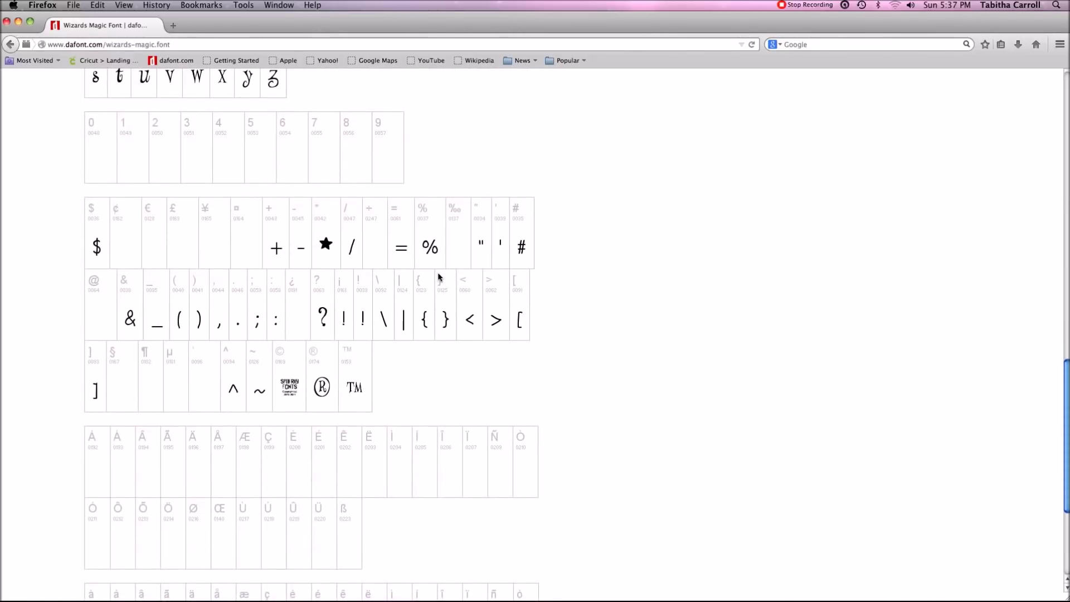
{"action": "scroll", "coordinate": [438, 277], "scroll_direction": "up", "scroll_amount": 15}
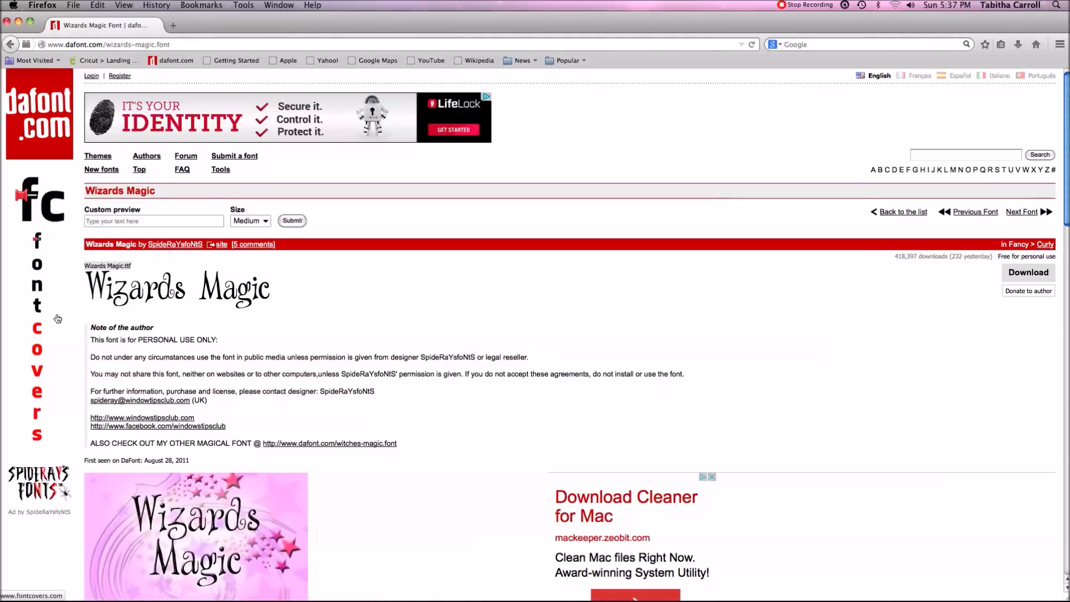
{"action": "left_click", "coordinate": [1036, 274]}
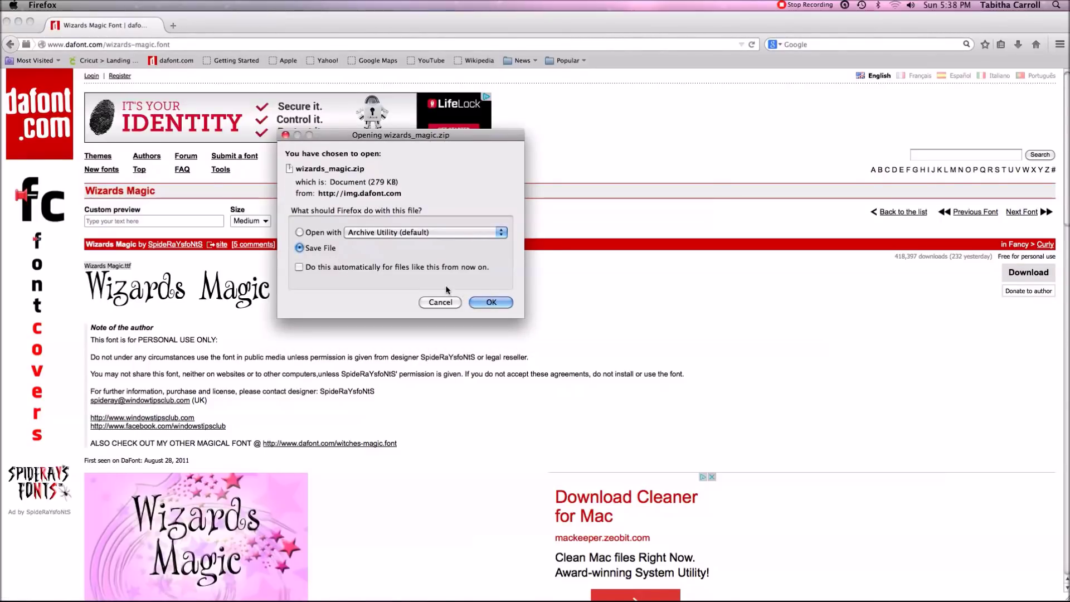
{"action": "left_click", "coordinate": [491, 303]}
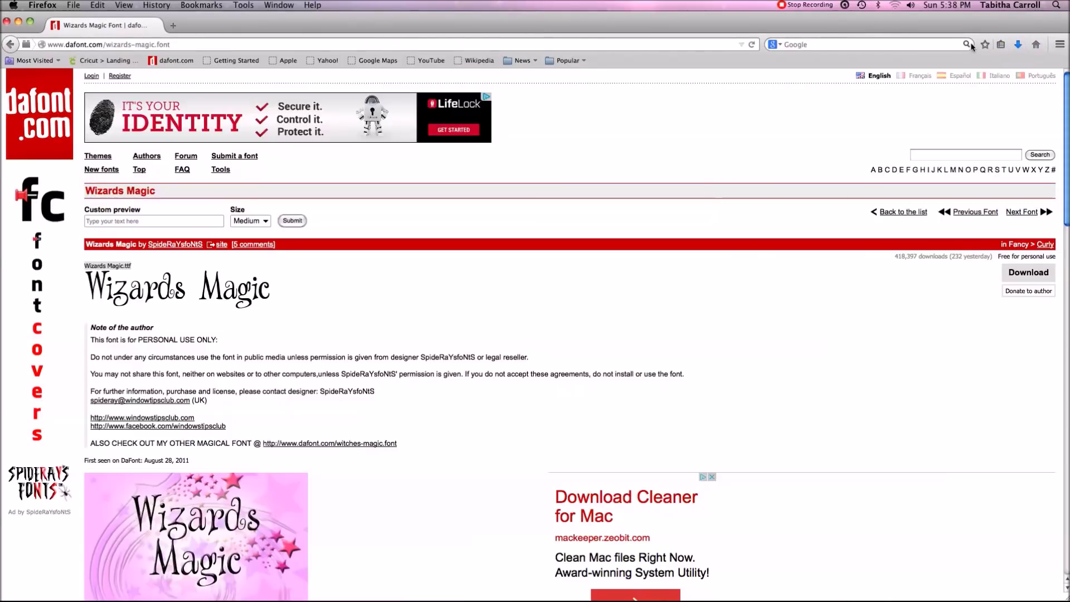
Show the downloaded wizards_magic.zip in its Finder folder and extract the archive.
{"action": "left_click", "coordinate": [1020, 45]}
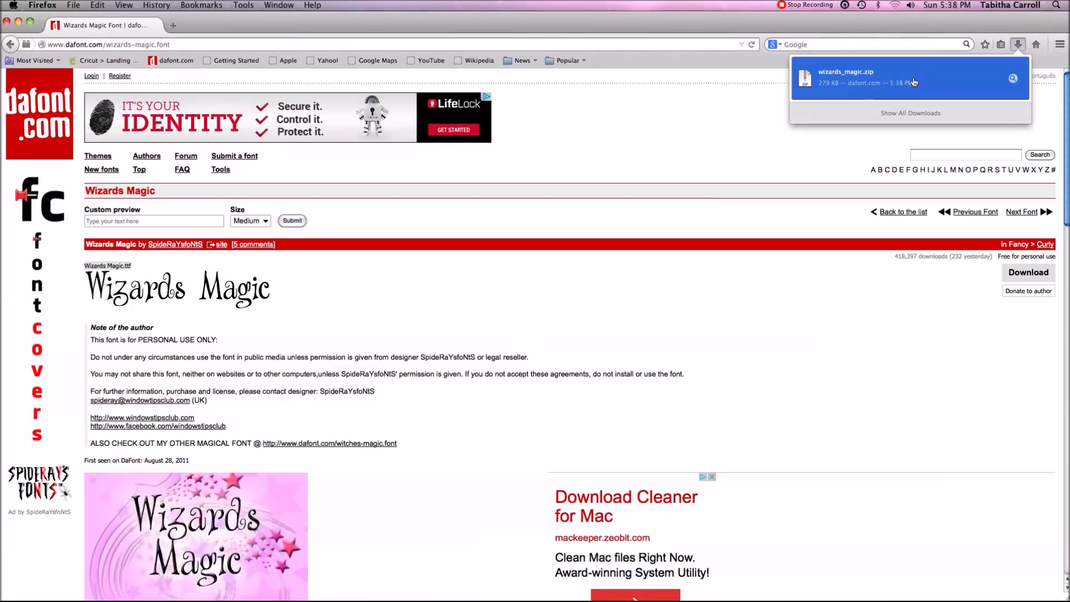
{"action": "left_click", "coordinate": [1013, 81]}
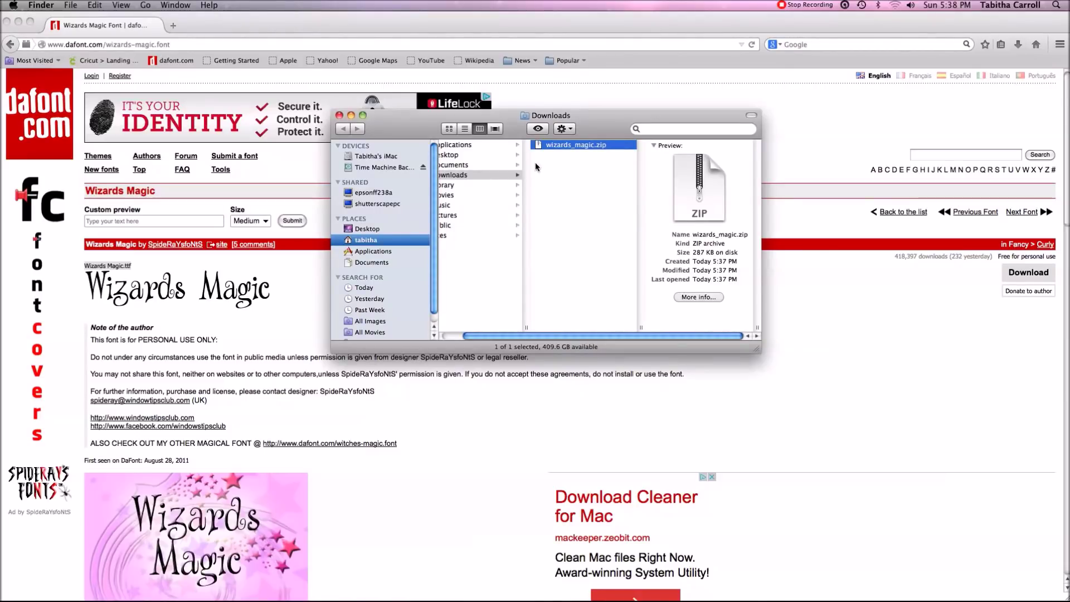
{"action": "double_click", "coordinate": [563, 146]}
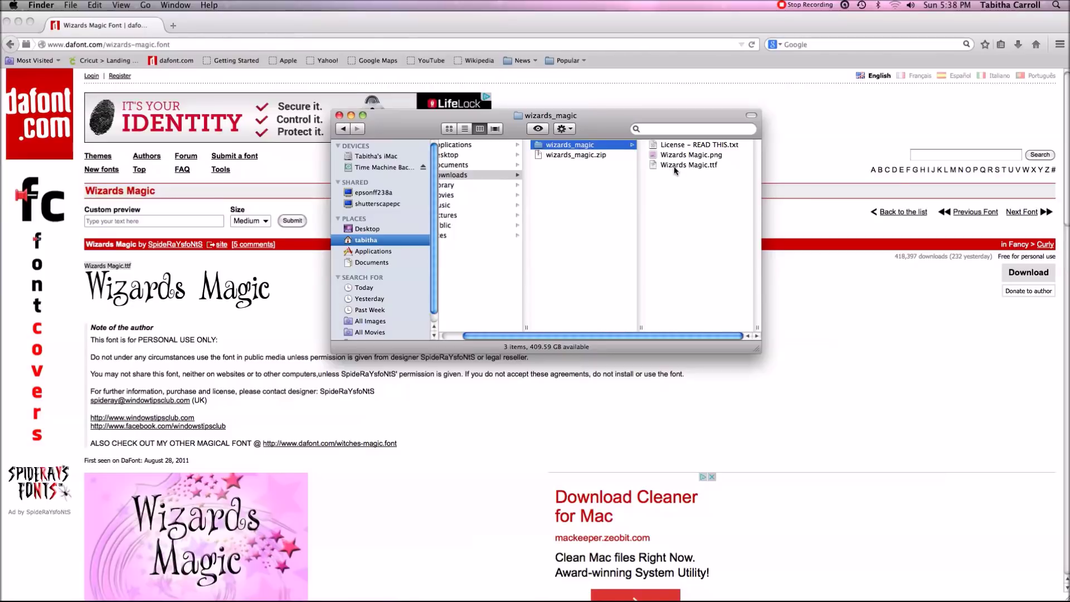
Install the font from Wizards Magic.ttf with Font Book, then close the Font Book and Finder windows.
{"action": "double_click", "coordinate": [707, 165]}
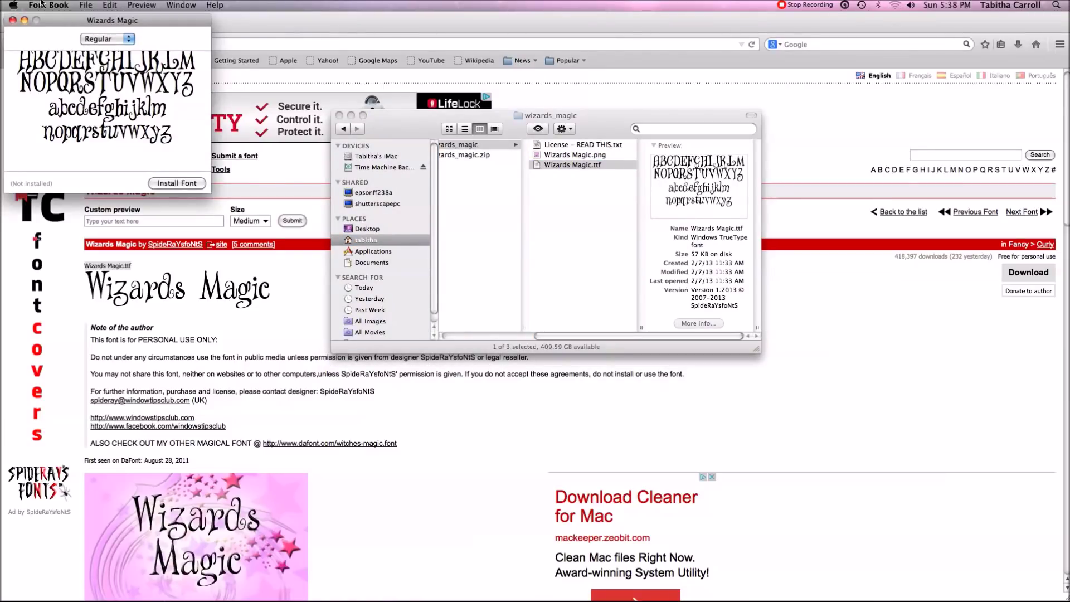
{"action": "left_click", "coordinate": [182, 184]}
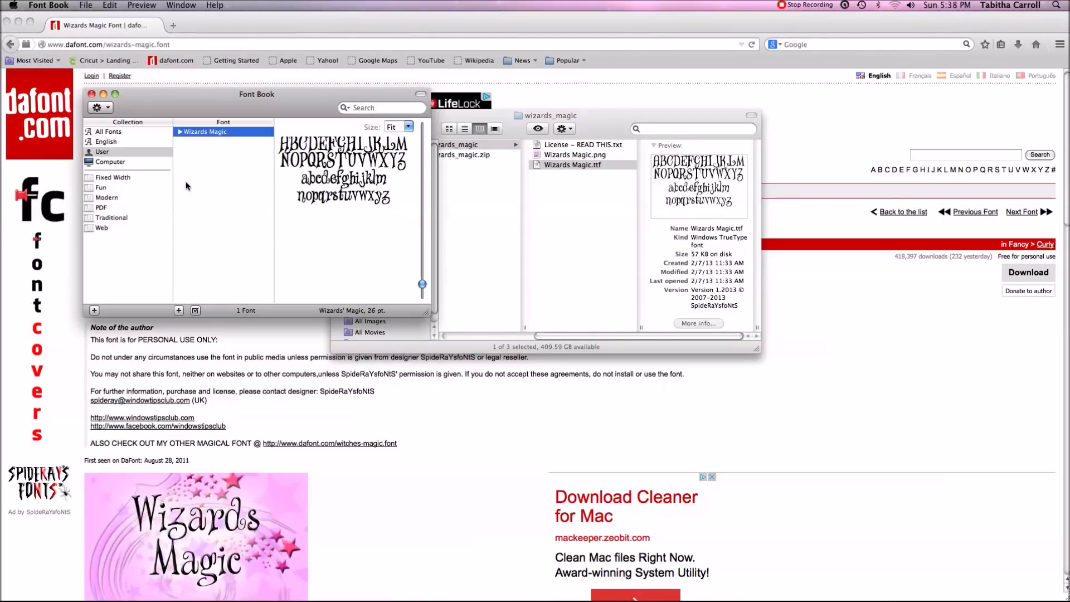
{"action": "left_click", "coordinate": [92, 94]}
{"action": "left_click", "coordinate": [338, 116]}
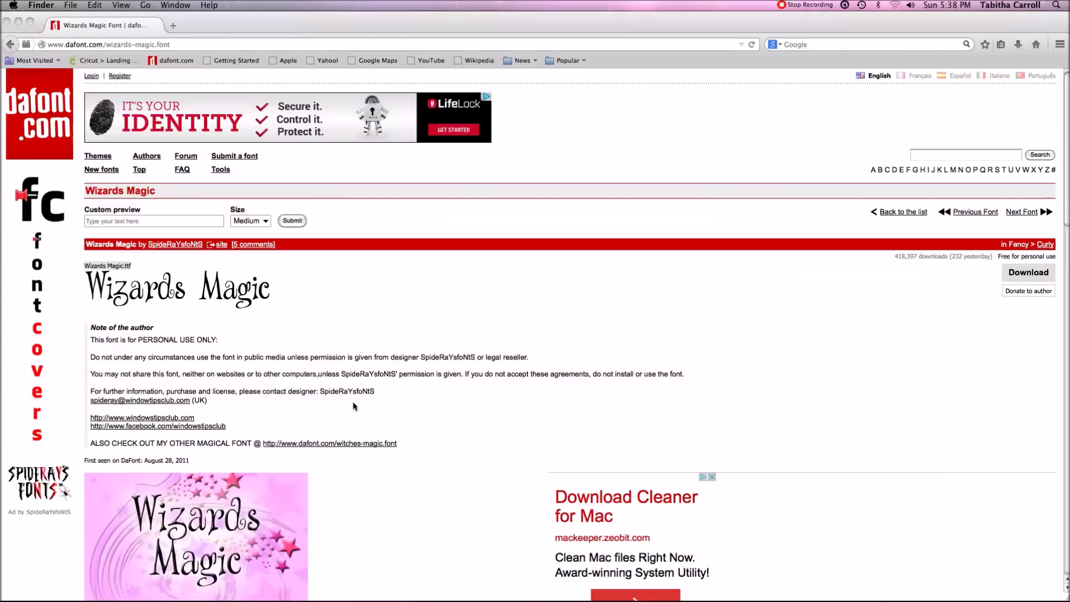
Switch to Google Chrome and stop it from asking again about being the default browser.
{"action": "mouse_move", "coordinate": [226, 596]}
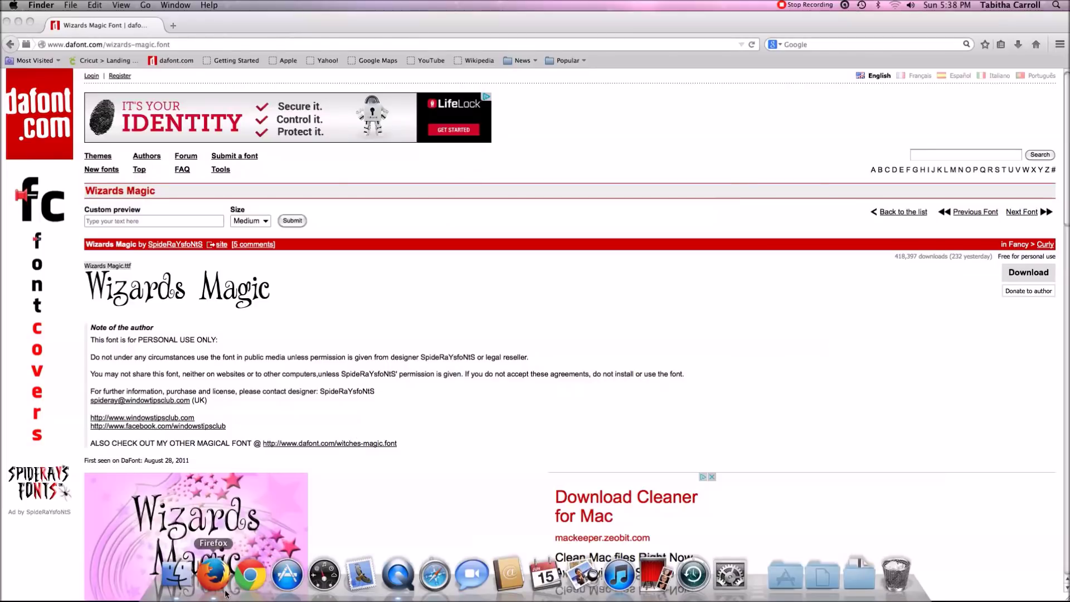
{"action": "left_click", "coordinate": [263, 584]}
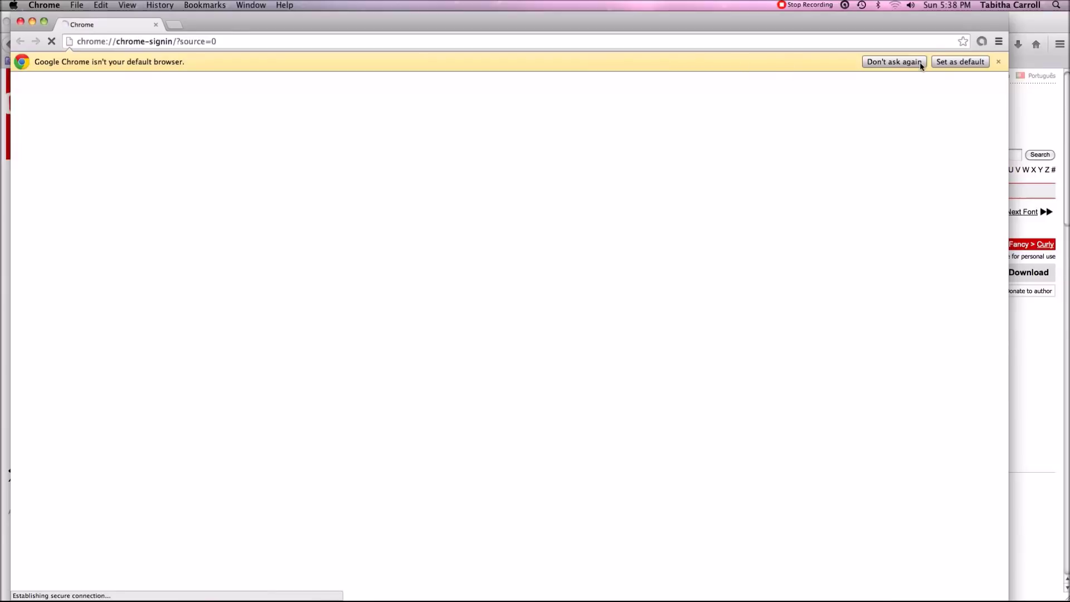
{"action": "left_click", "coordinate": [901, 63]}
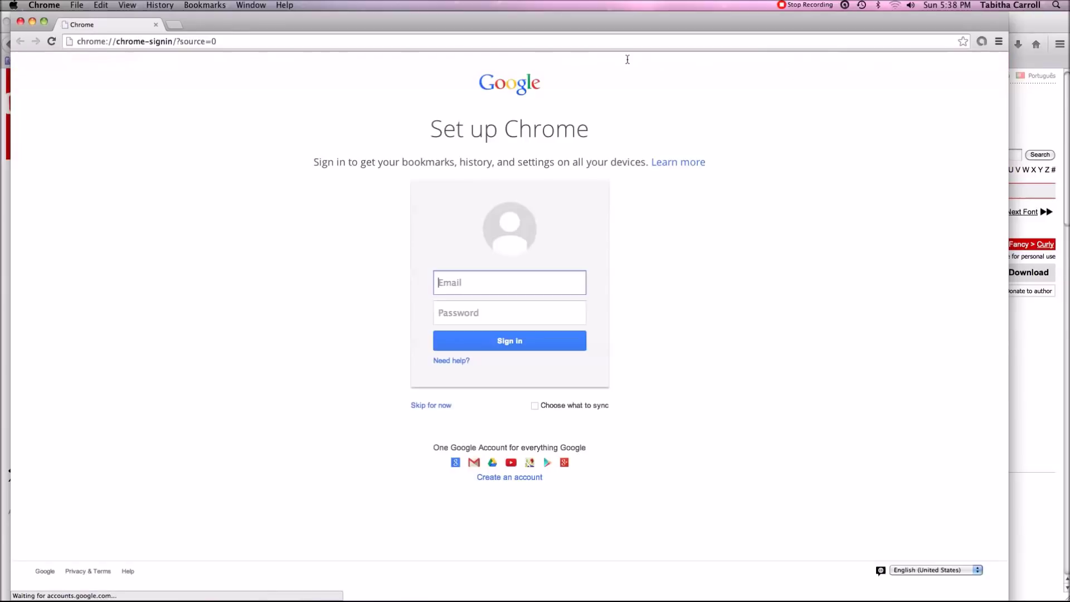
Open the Cricut design page at cricut.com/design.
{"action": "left_click", "coordinate": [478, 43]}
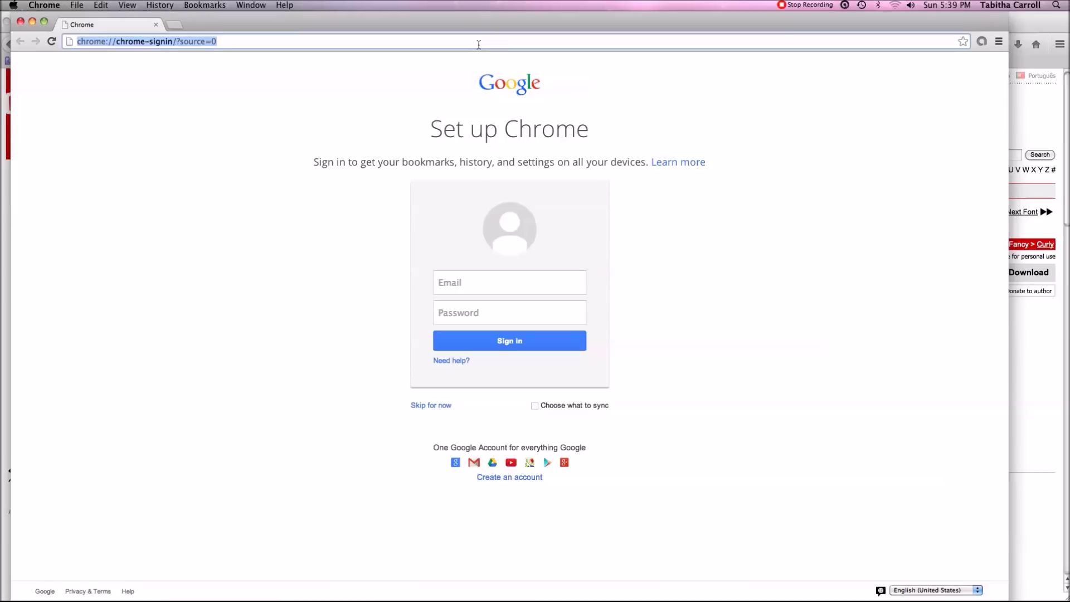
{"action": "type", "text": "c"}
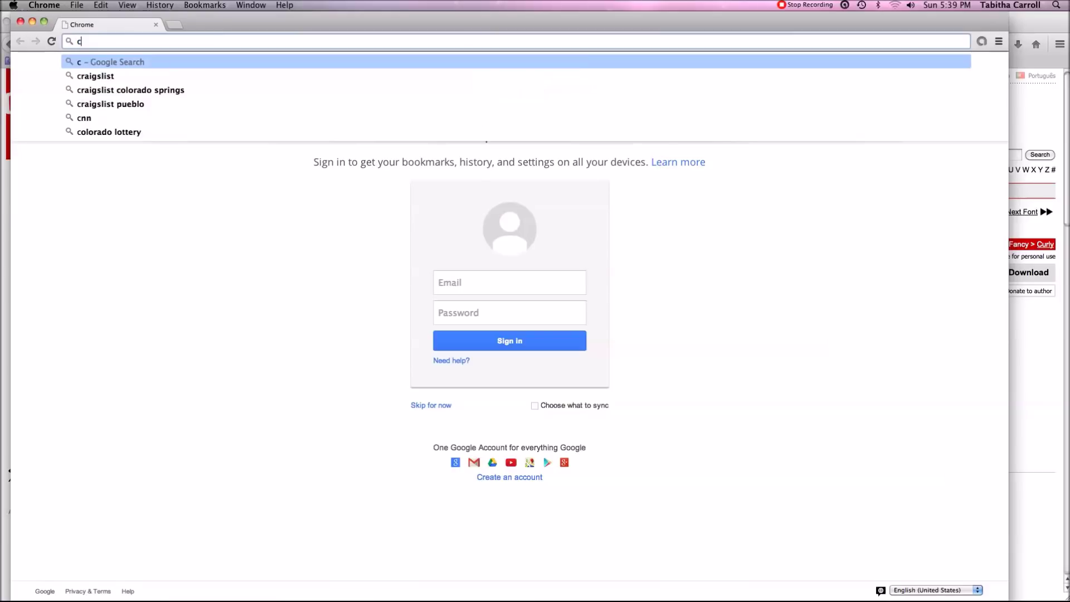
{"action": "type", "text": "ri"}
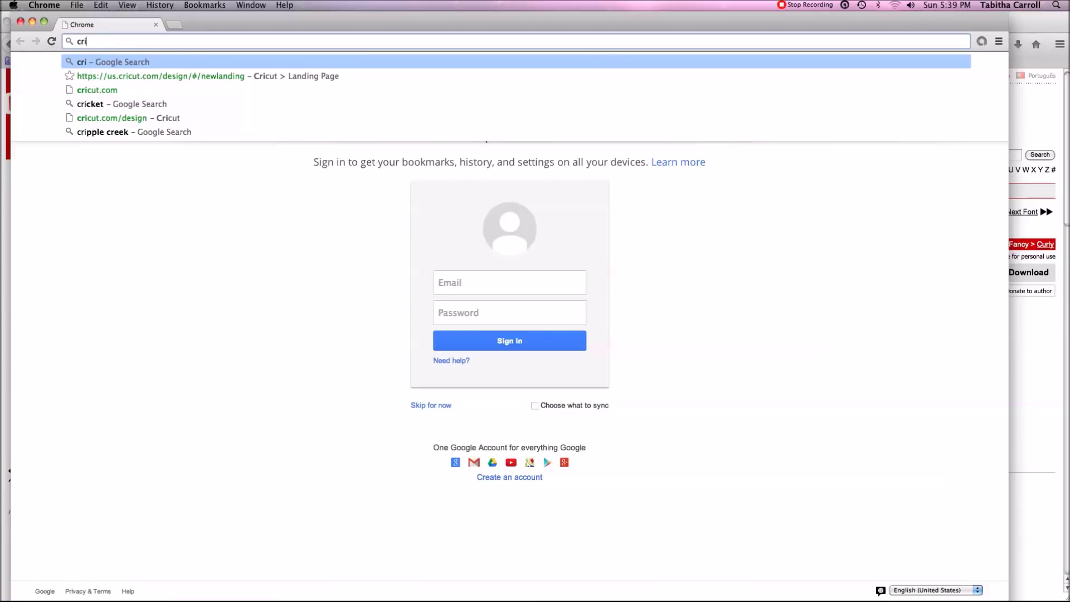
{"action": "type", "text": "cut.com"}
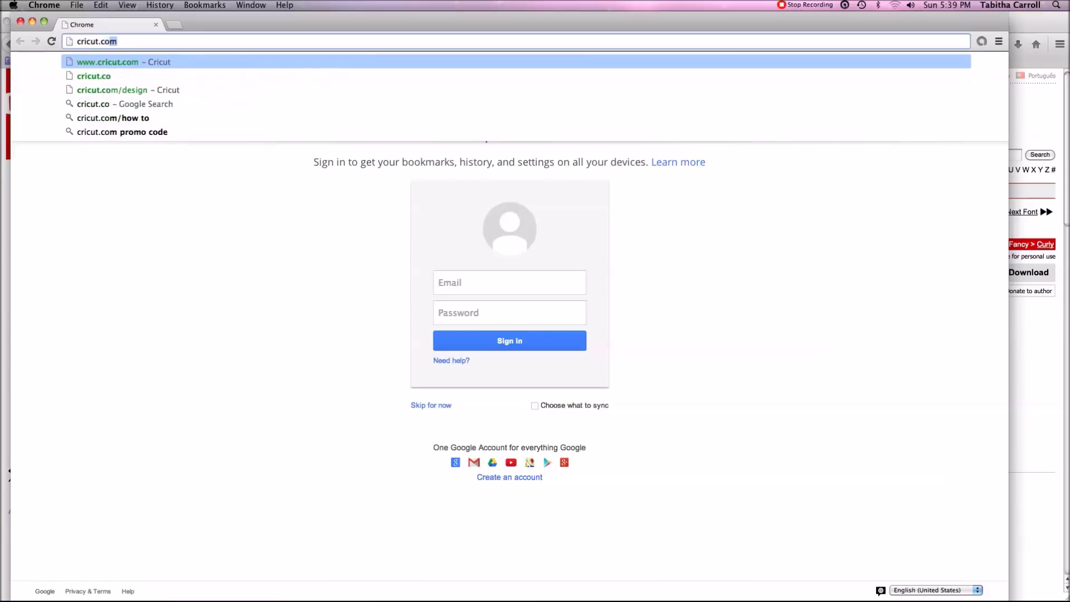
{"action": "type", "text": "/design"}
{"action": "key", "text": "Return"}
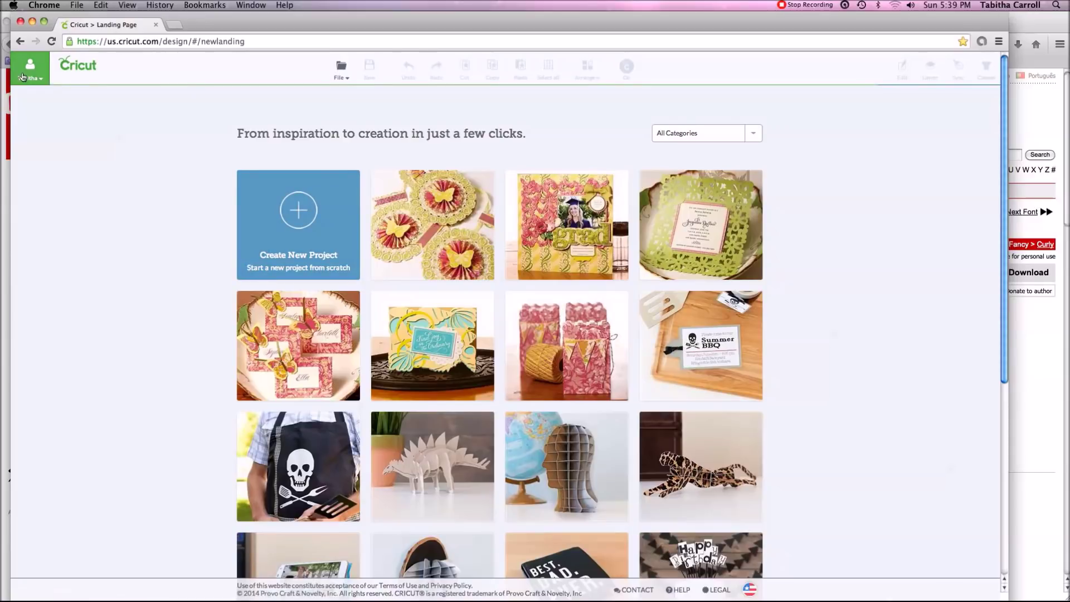
Create a new blank project and add a text object containing the person's first name.
{"action": "left_click", "coordinate": [300, 217]}
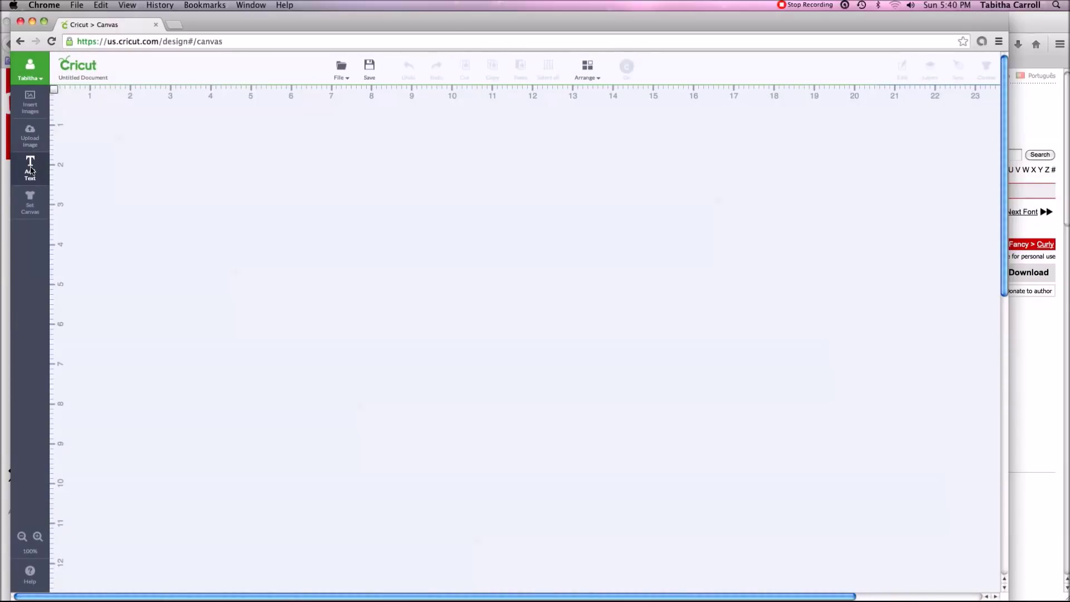
{"action": "left_click", "coordinate": [30, 171]}
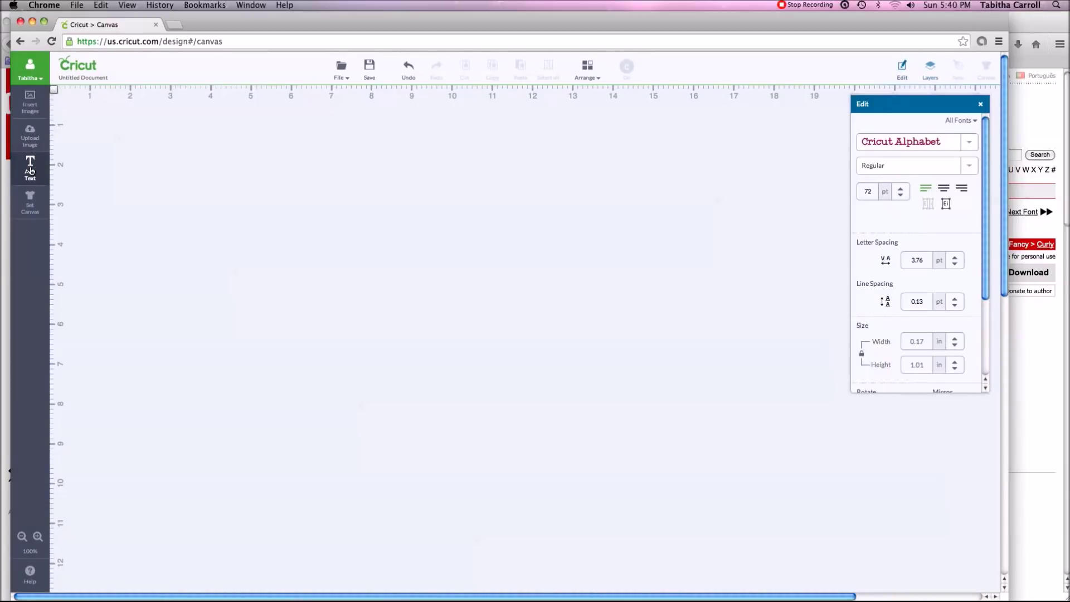
{"action": "type", "text": "Tabitha"}
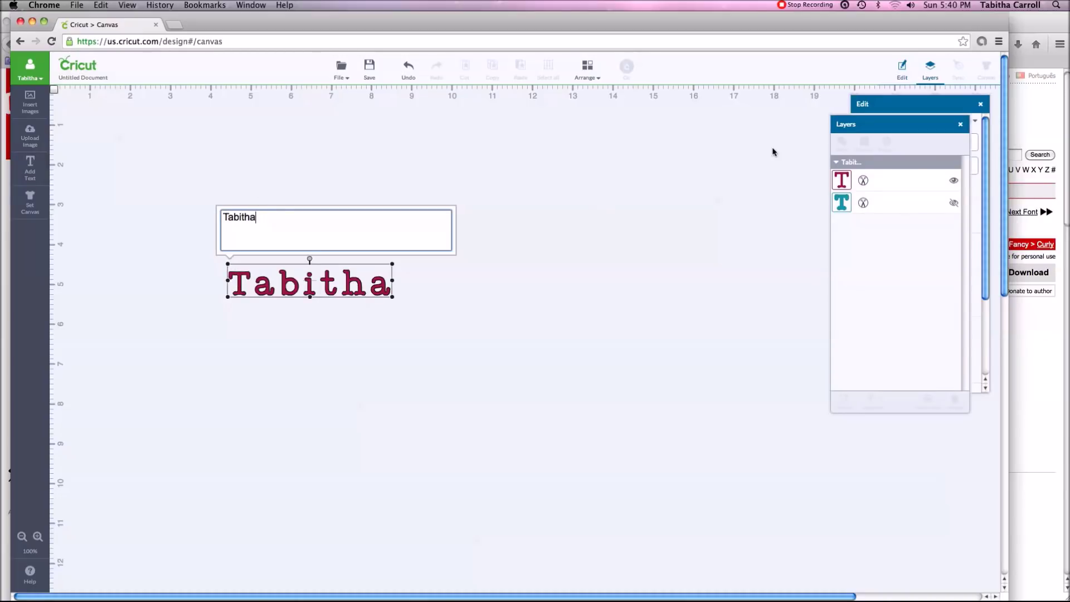
Search the available fonts for "wiz" and set the text's font to Wizards Magic.
{"action": "left_click", "coordinate": [896, 104]}
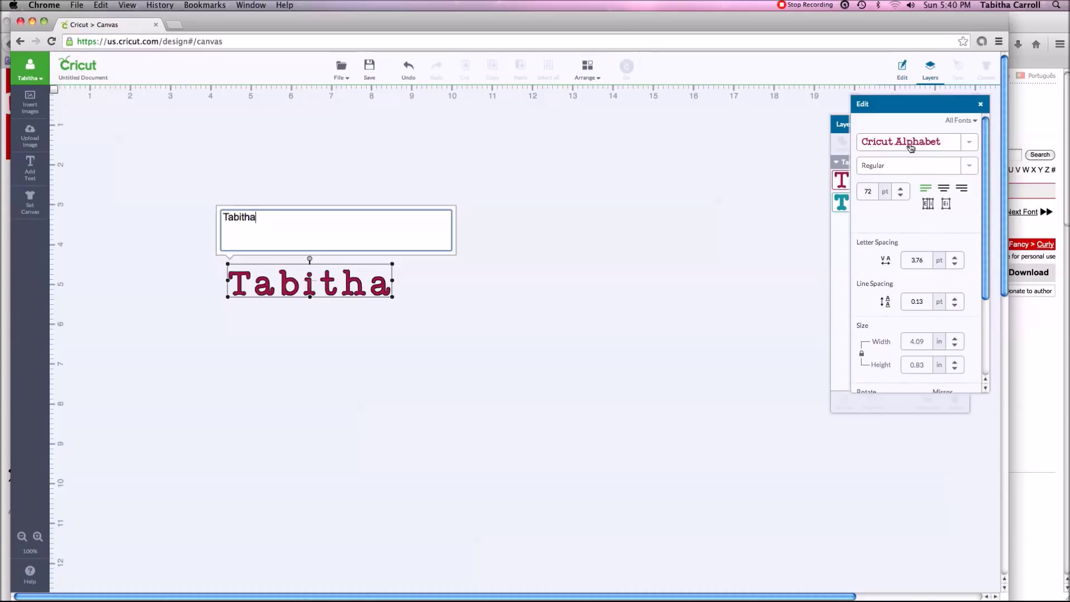
{"action": "left_click", "coordinate": [970, 144]}
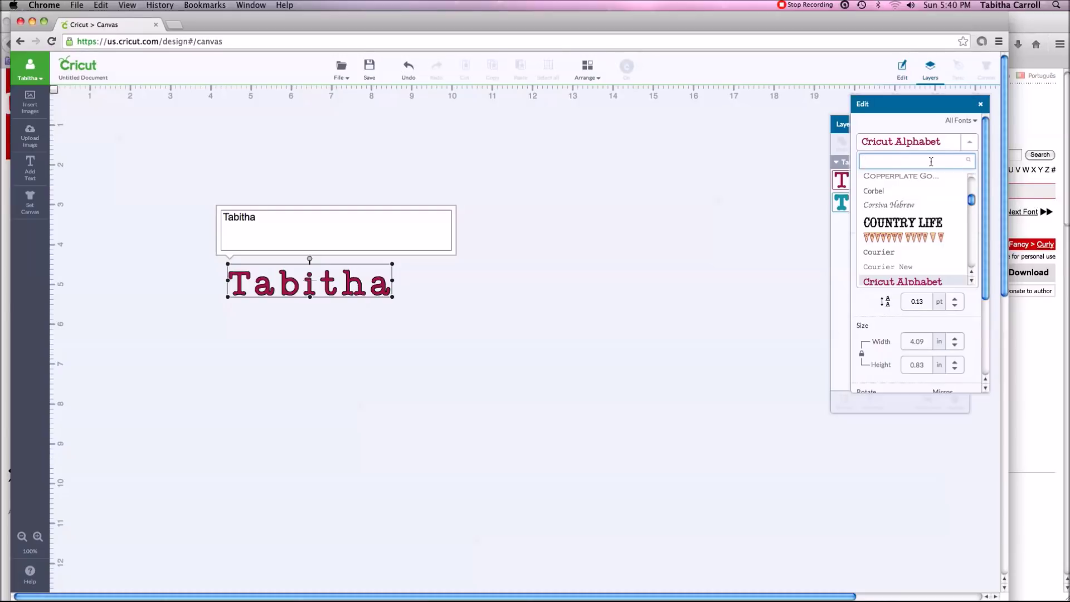
{"action": "type", "text": "wiz"}
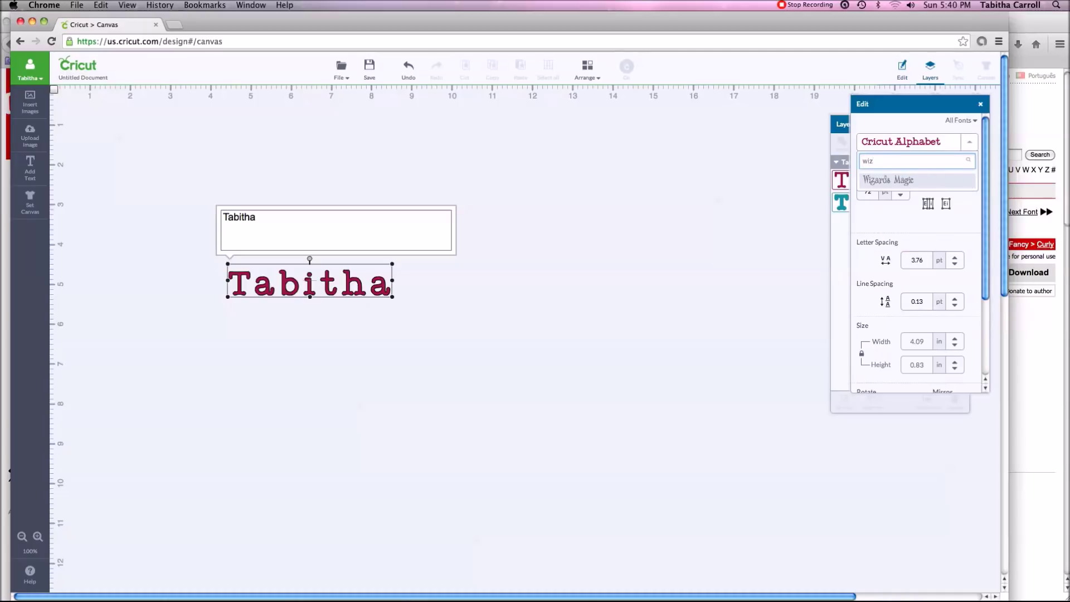
{"action": "left_click", "coordinate": [912, 182]}
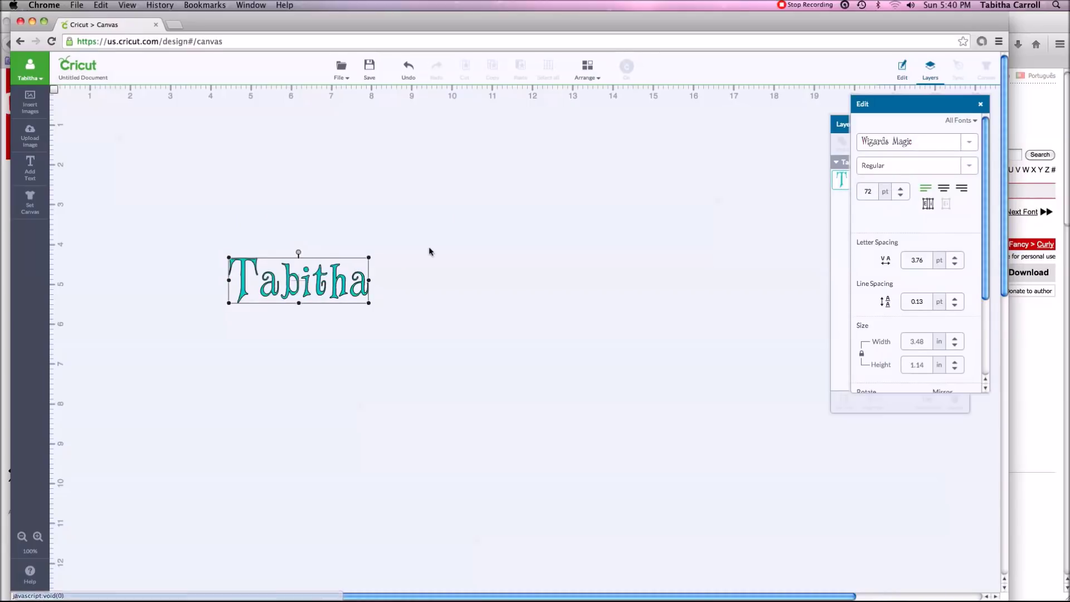
{"action": "left_click", "coordinate": [974, 122]}
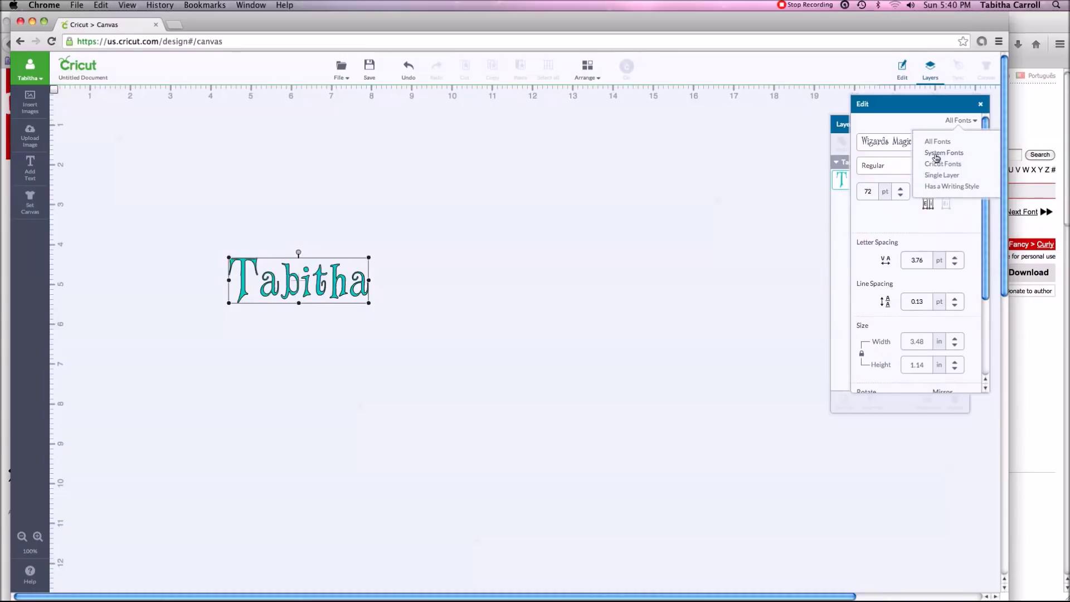
{"action": "left_click", "coordinate": [975, 122]}
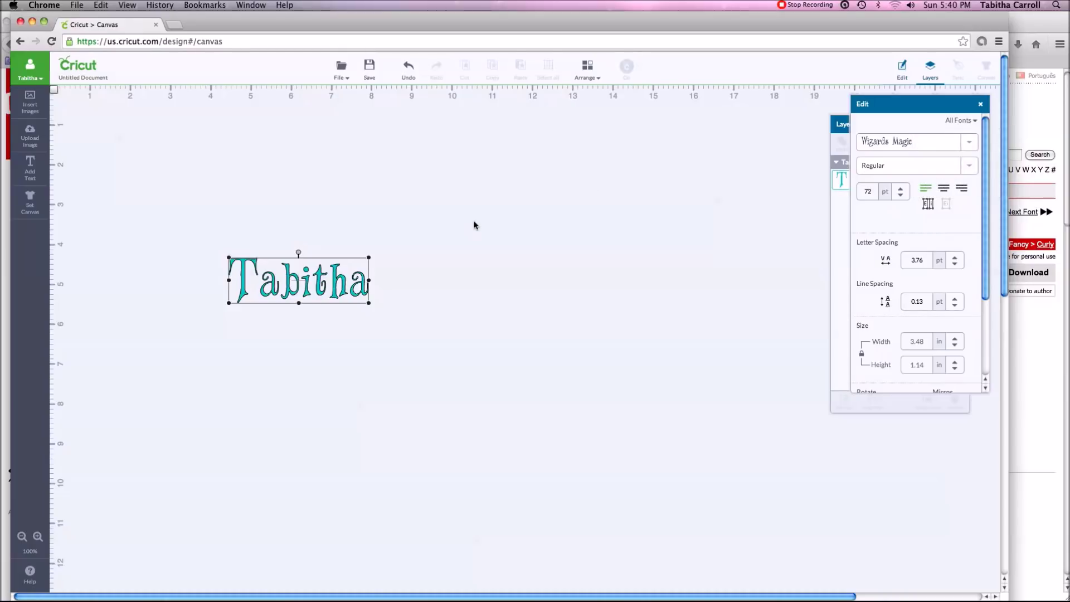
Enlarge the text to about 6.64 by 2.17 in and recolour its cut layer dark purple (#54205f).
{"action": "left_click_drag", "start_coordinate": [369, 303], "coordinate": [495, 344]}
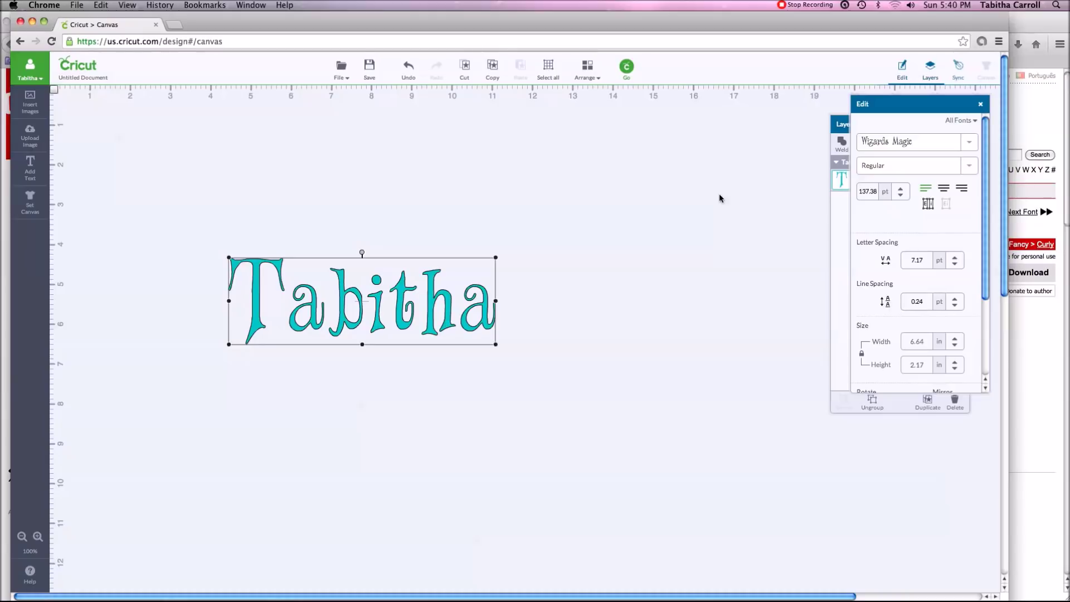
{"action": "left_click", "coordinate": [842, 125]}
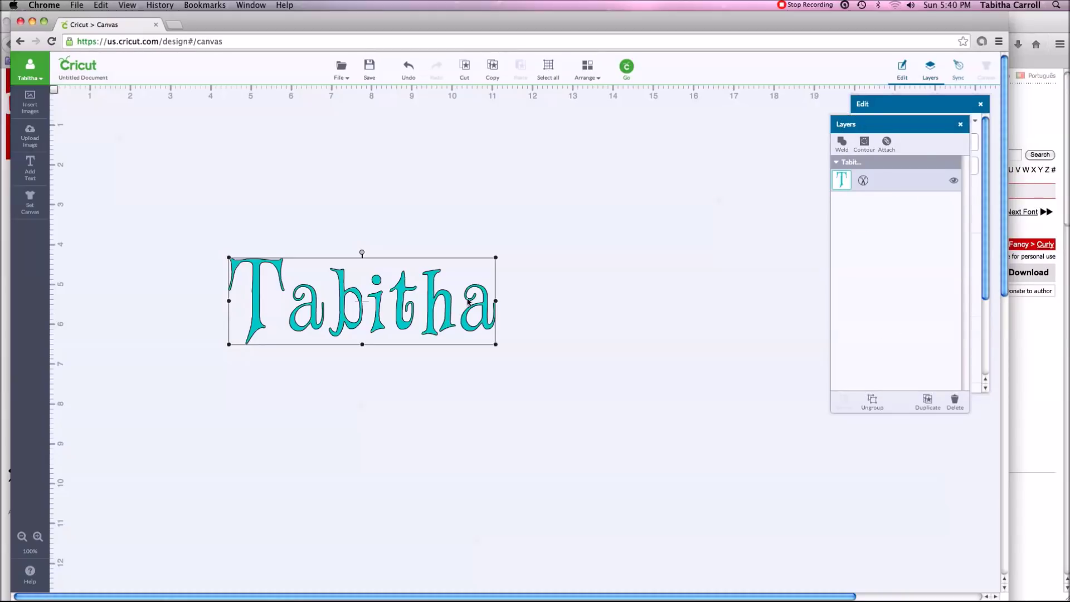
{"action": "left_click", "coordinate": [840, 181]}
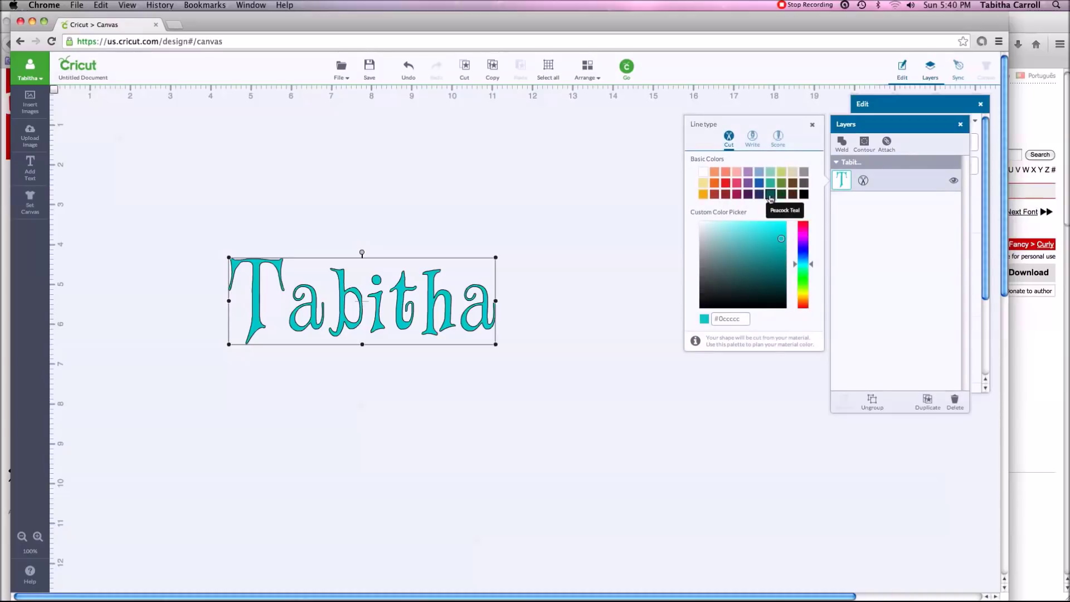
{"action": "left_click", "coordinate": [748, 194]}
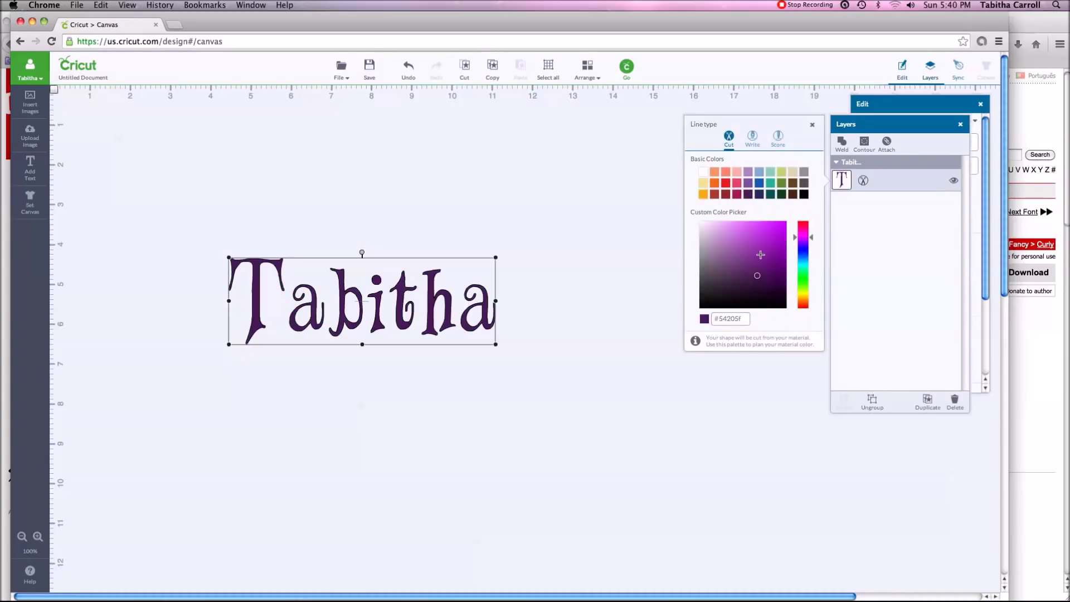
{"action": "left_click", "coordinate": [549, 189]}
{"action": "left_click", "coordinate": [471, 281]}
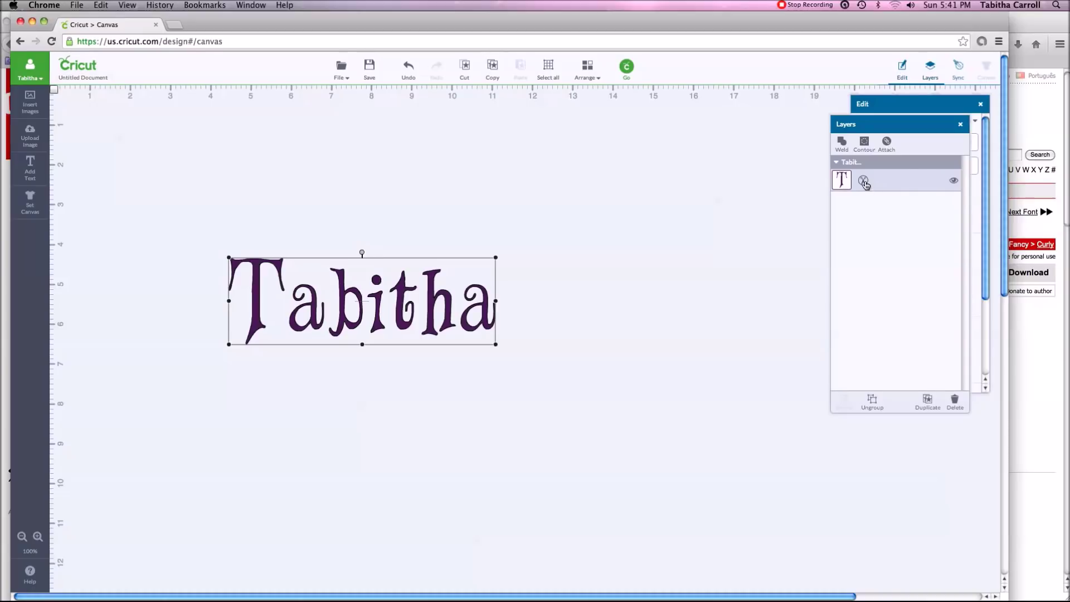
Change the text layer's line type to Write with the Midnight pen colour, and scale the text down slightly.
{"action": "left_click", "coordinate": [864, 182]}
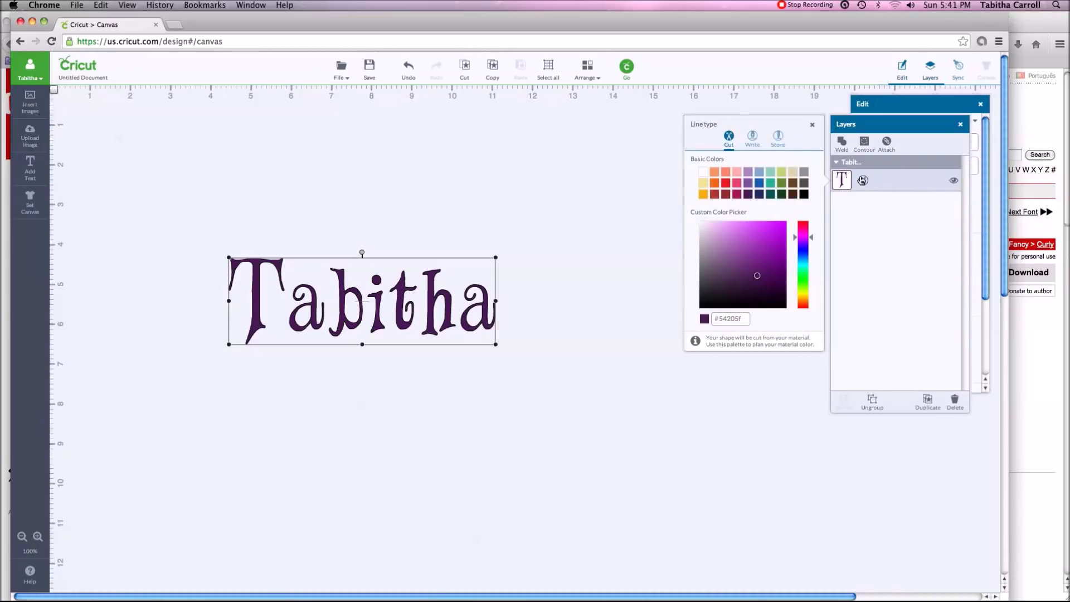
{"action": "left_click", "coordinate": [750, 137]}
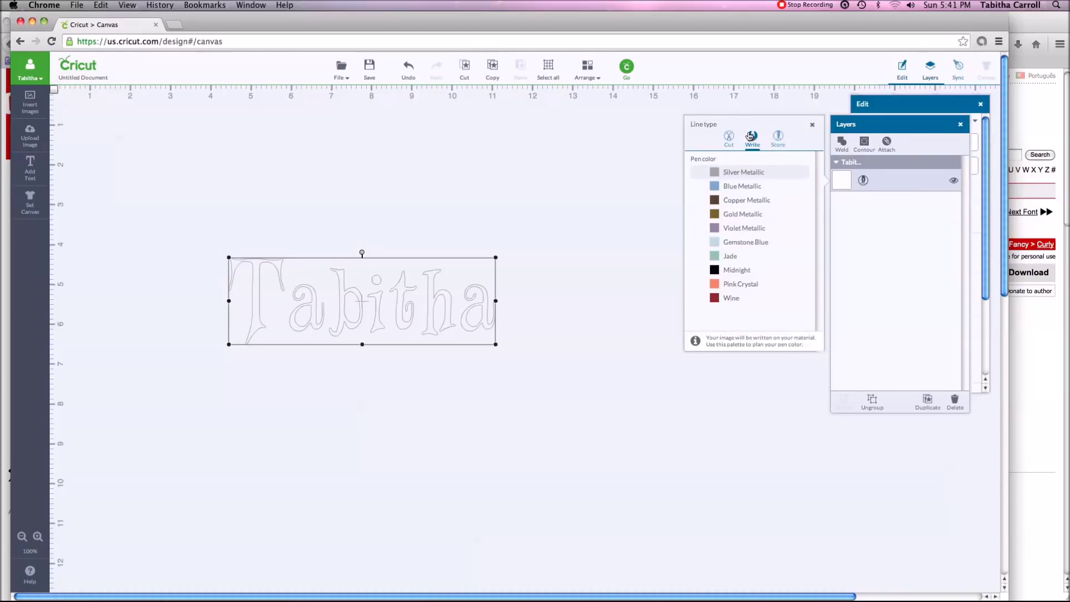
{"action": "left_click", "coordinate": [746, 273]}
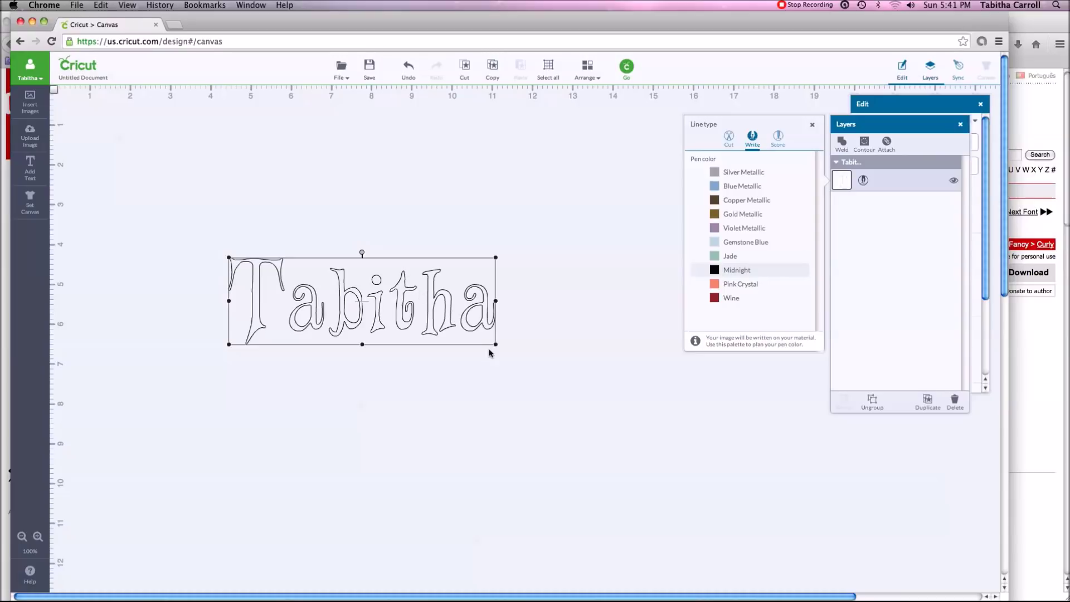
{"action": "left_click_drag", "start_coordinate": [495, 345], "coordinate": [478, 337]}
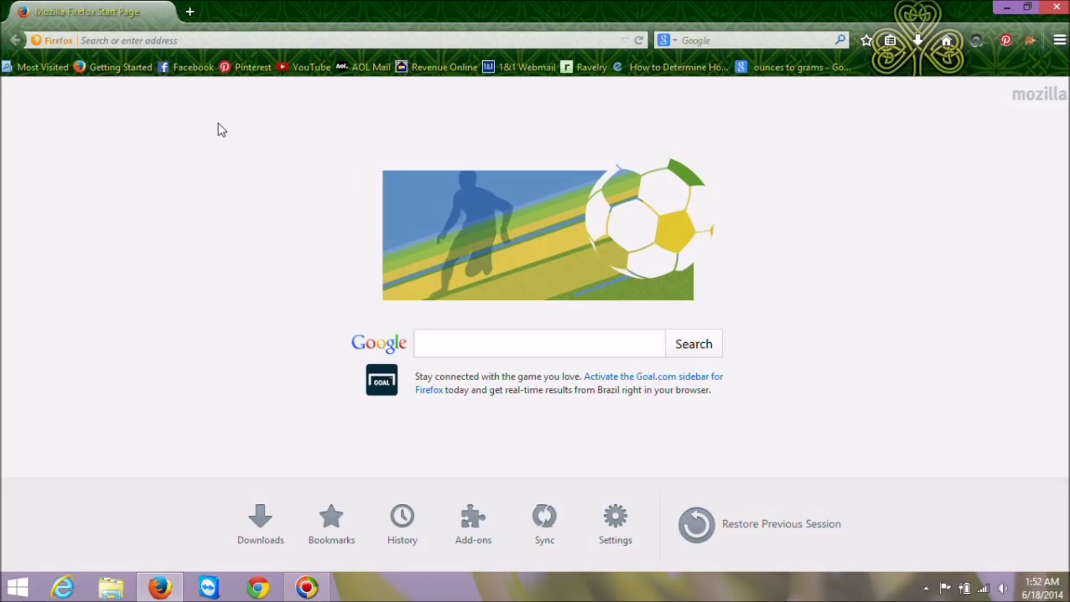
In Firefox on the Windows computer, open dafont.com and go to the Fancy > Curly category.
{"action": "left_click", "coordinate": [167, 42]}
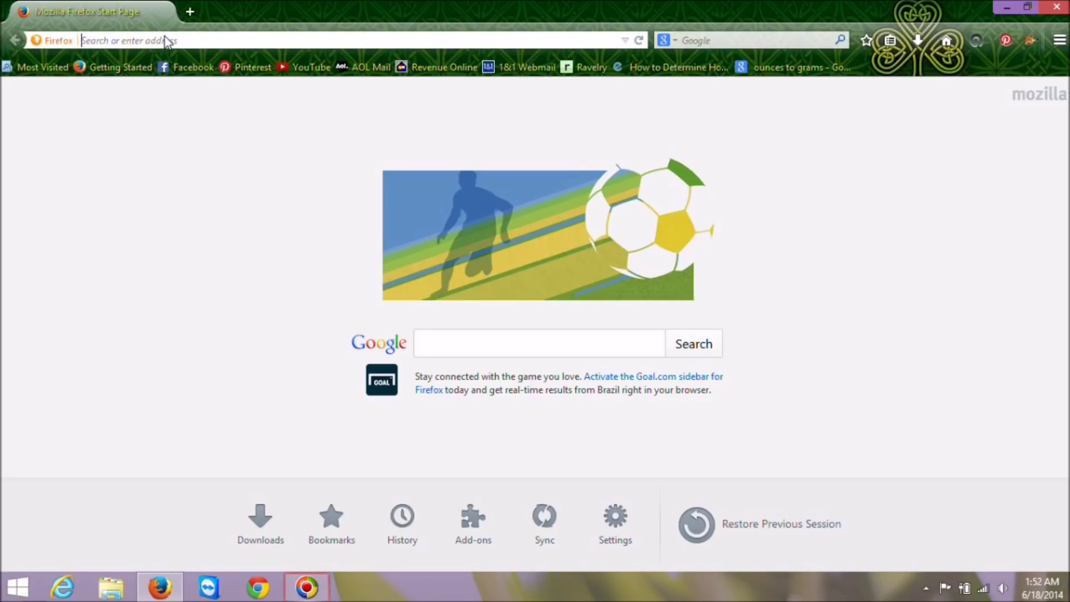
{"action": "type", "text": "dafont"}
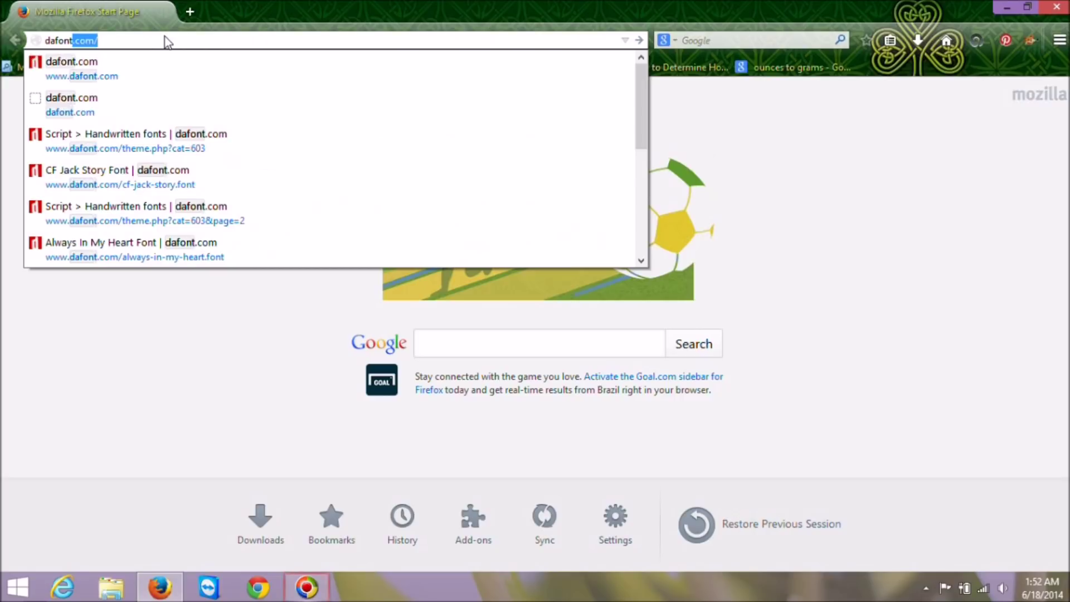
{"action": "key", "text": "Return"}
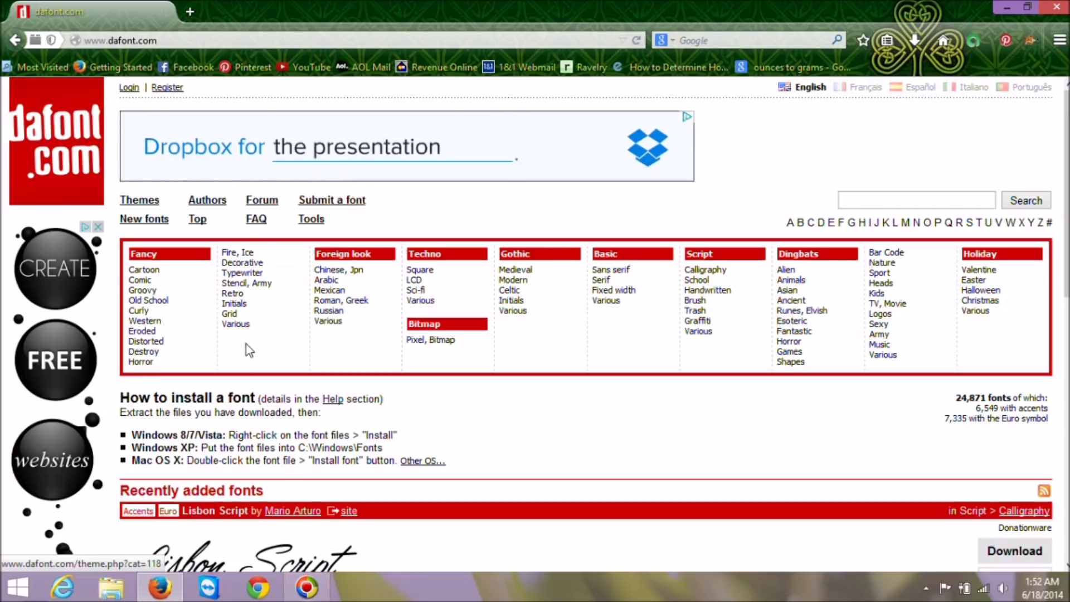
{"action": "left_click", "coordinate": [144, 312]}
Look through the first page of Curly fonts for one to download.
{"action": "scroll", "coordinate": [353, 275], "scroll_direction": "down", "scroll_amount": 10}
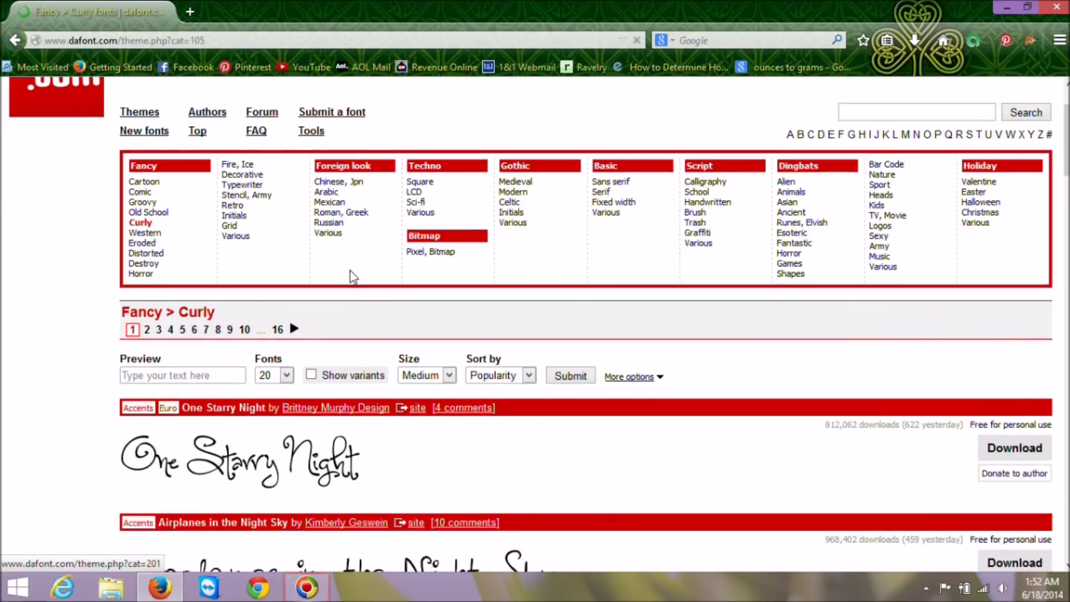
{"action": "scroll", "coordinate": [352, 274], "scroll_direction": "down", "scroll_amount": 8}
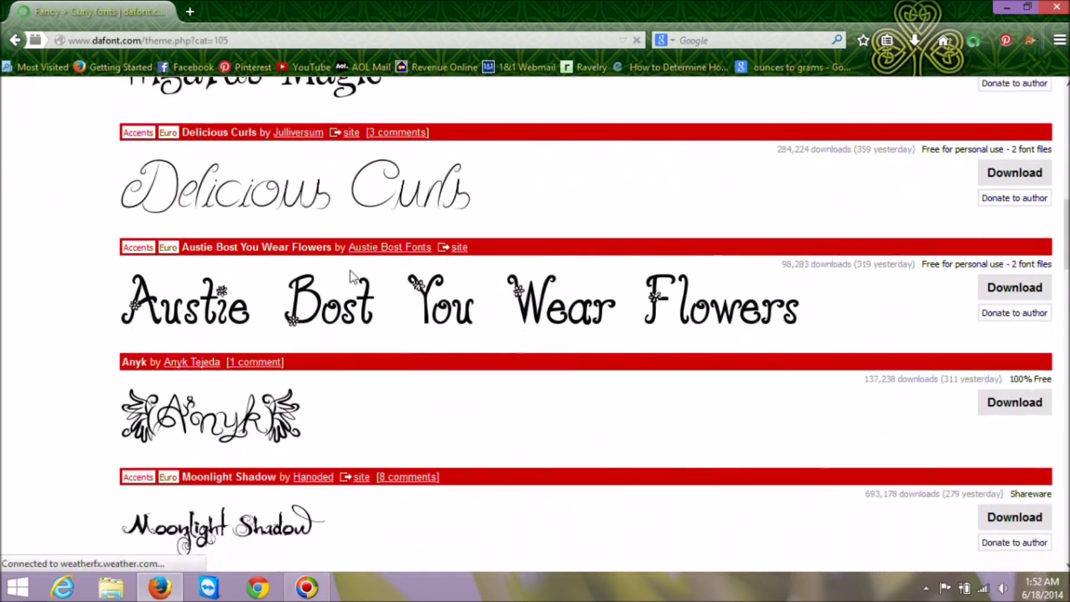
{"action": "scroll", "coordinate": [352, 275], "scroll_direction": "down", "scroll_amount": 4}
{"action": "scroll", "coordinate": [353, 277], "scroll_direction": "down", "scroll_amount": 4}
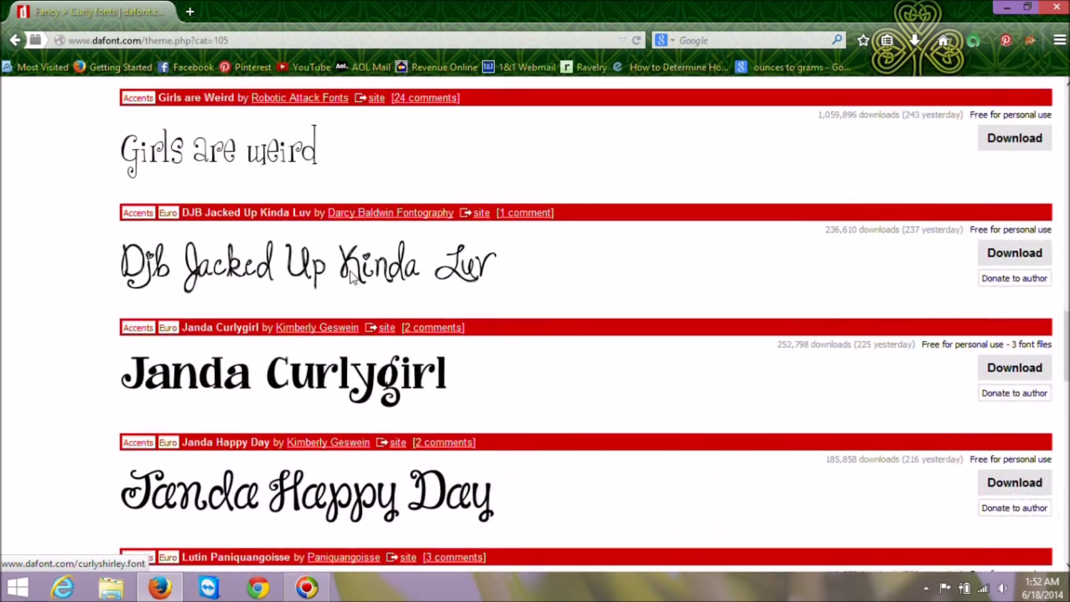
{"action": "scroll", "coordinate": [353, 277], "scroll_direction": "down", "scroll_amount": 3}
{"action": "scroll", "coordinate": [352, 277], "scroll_direction": "down", "scroll_amount": 3}
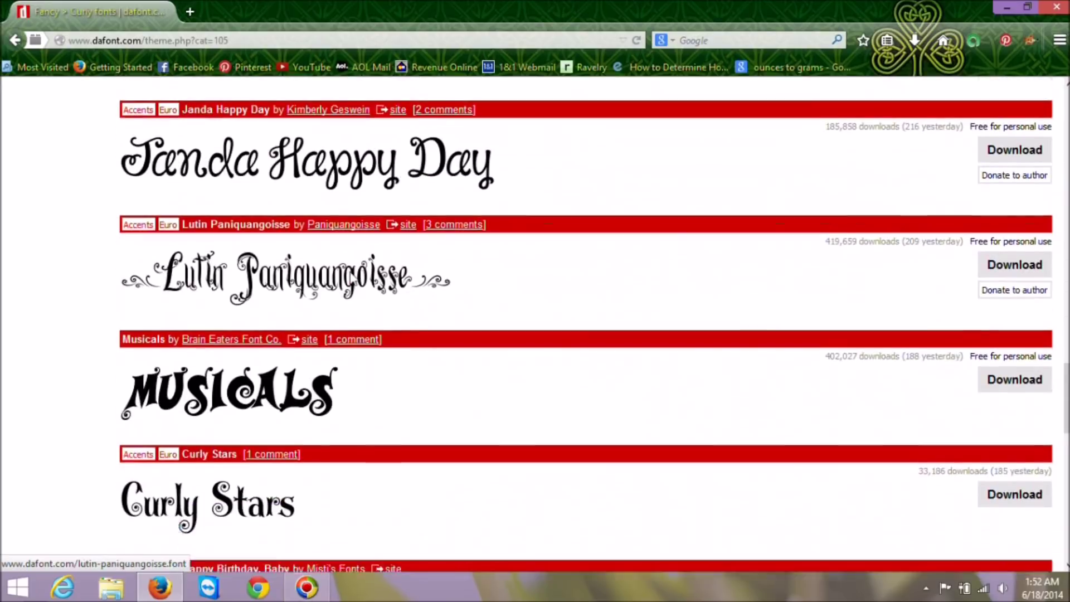
{"action": "scroll", "coordinate": [352, 277], "scroll_direction": "down", "scroll_amount": 2}
{"action": "scroll", "coordinate": [350, 275], "scroll_direction": "down", "scroll_amount": 3}
{"action": "scroll", "coordinate": [350, 276], "scroll_direction": "up", "scroll_amount": 3}
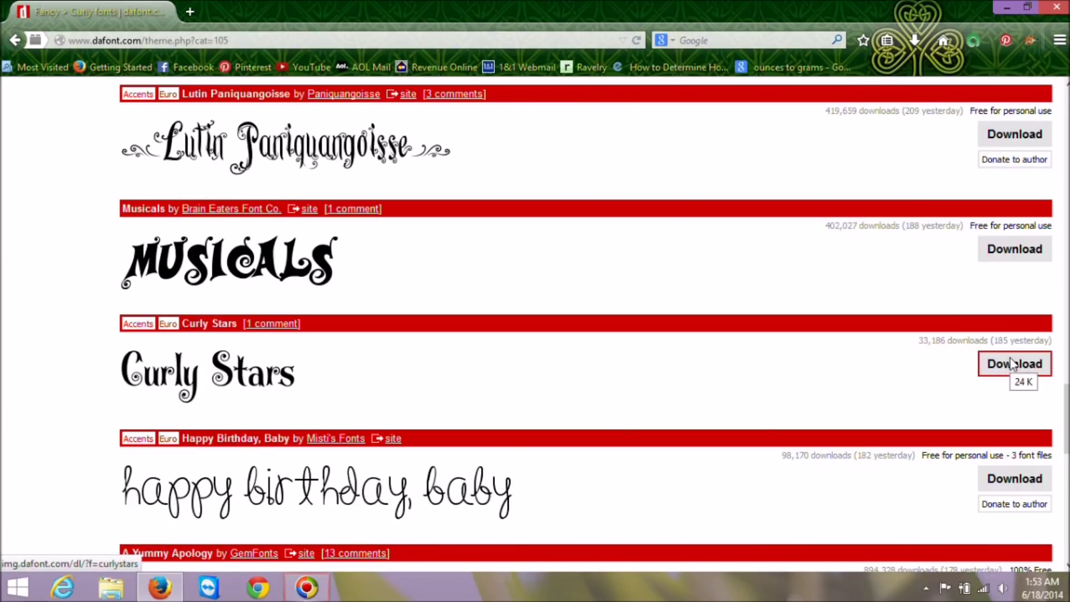
Open the Curly Stars font page and look over its letters, digits and symbols.
{"action": "left_click", "coordinate": [217, 379]}
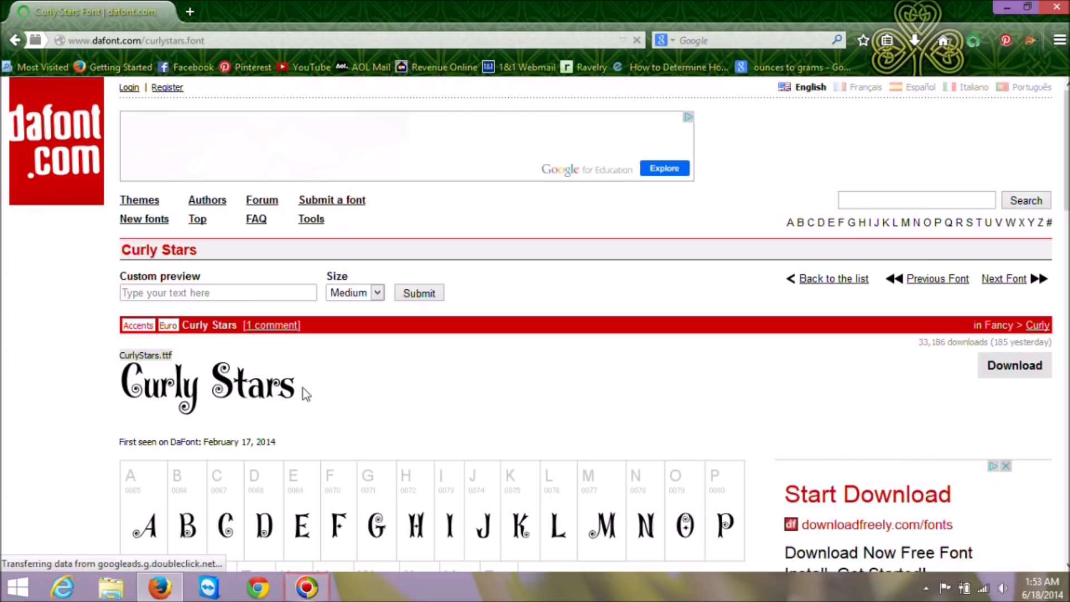
{"action": "scroll", "coordinate": [310, 383], "scroll_direction": "down", "scroll_amount": 5}
{"action": "scroll", "coordinate": [310, 384], "scroll_direction": "down", "scroll_amount": 4}
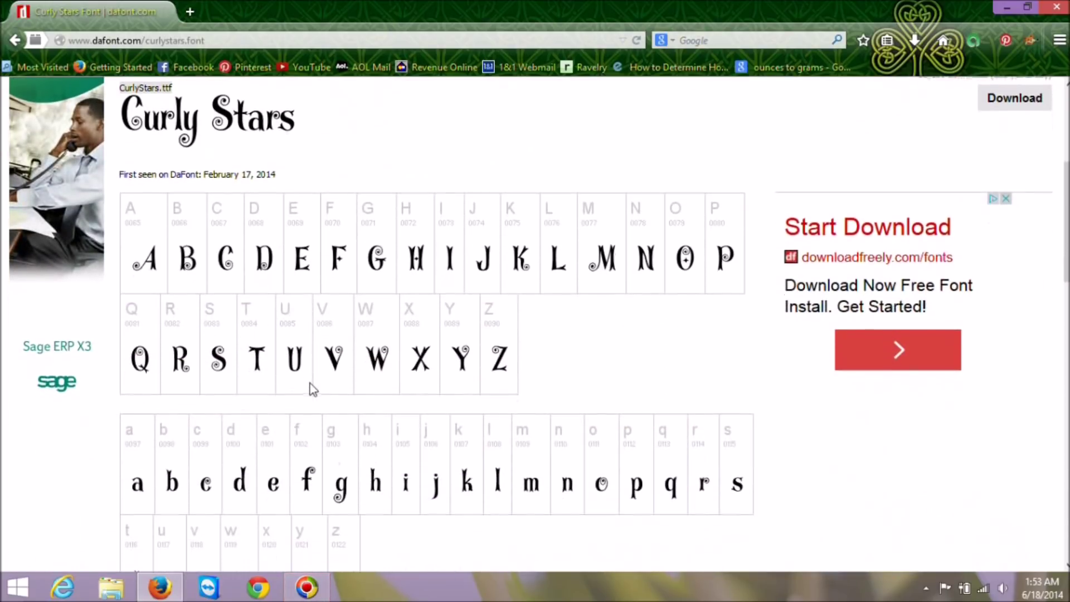
{"action": "scroll", "coordinate": [310, 383], "scroll_direction": "down", "scroll_amount": 5}
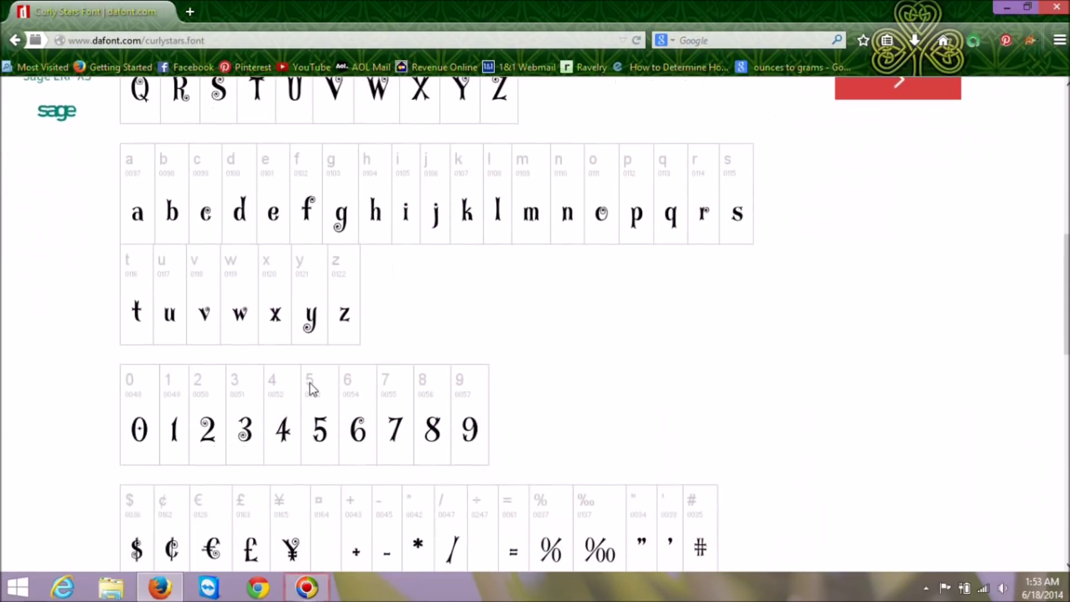
{"action": "scroll", "coordinate": [310, 383], "scroll_direction": "down", "scroll_amount": 4}
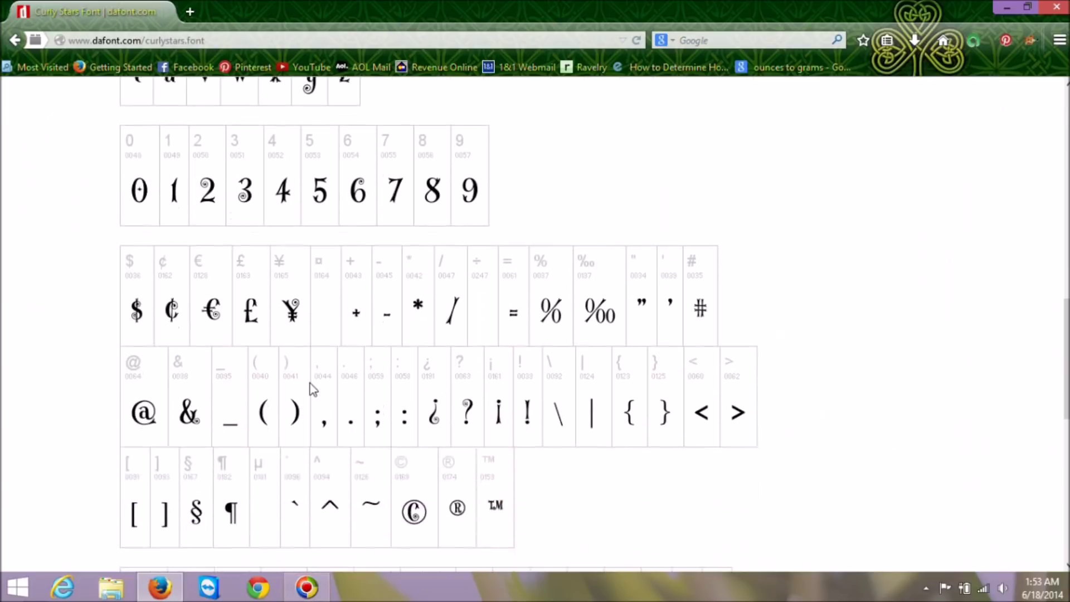
Download the Curly Stars font from its dafont page and save curlystars.zip to the computer.
{"action": "scroll", "coordinate": [312, 384], "scroll_direction": "down", "scroll_amount": 8}
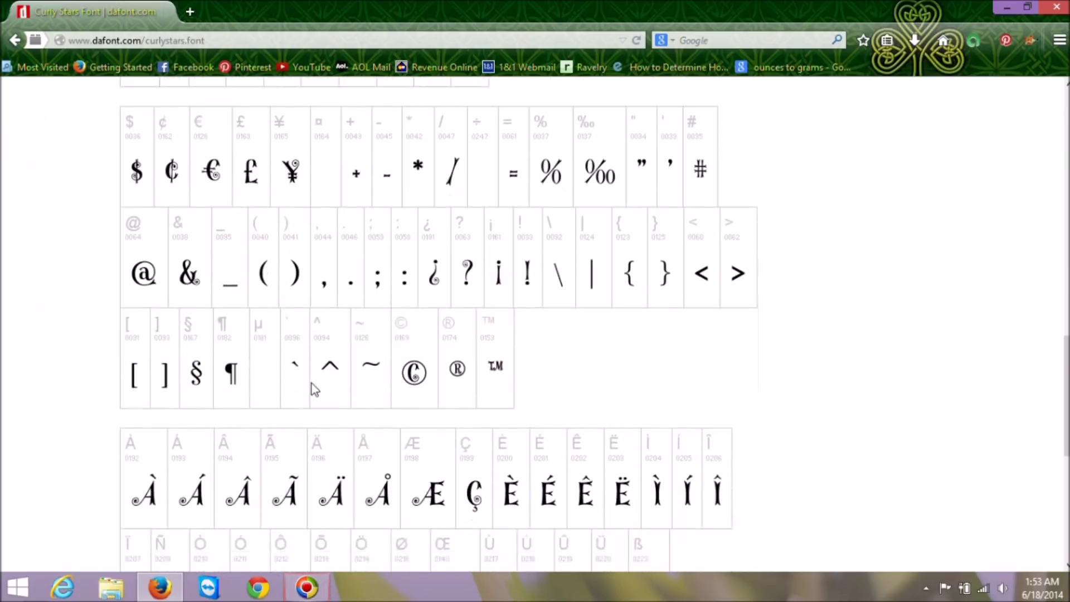
{"action": "scroll", "coordinate": [312, 383], "scroll_direction": "up", "scroll_amount": 20}
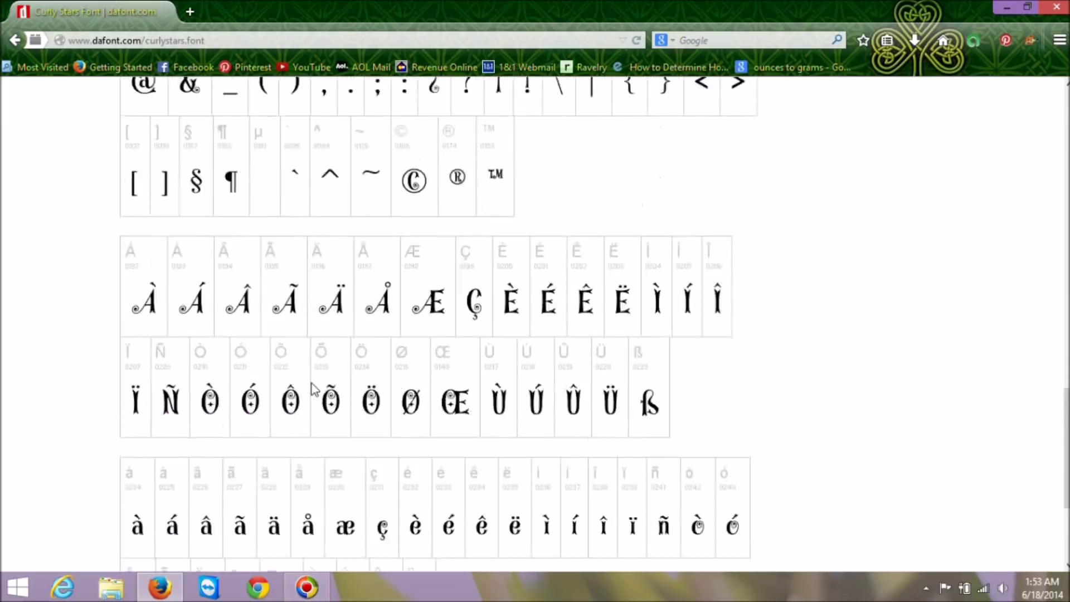
{"action": "scroll", "coordinate": [312, 355], "scroll_direction": "up", "scroll_amount": 1}
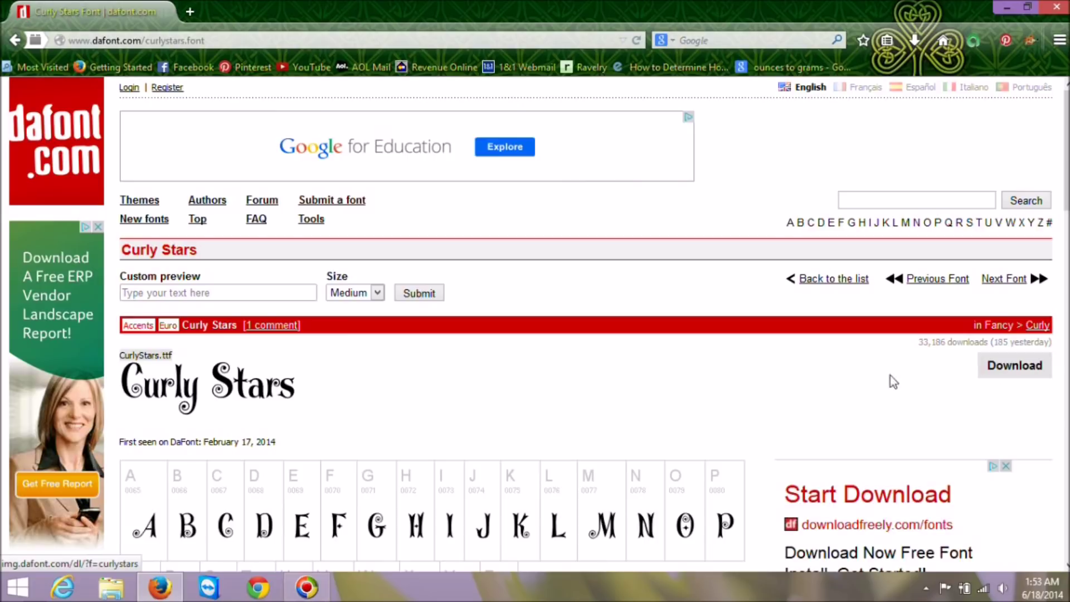
{"action": "scroll", "coordinate": [857, 375], "scroll_direction": "down", "scroll_amount": 4}
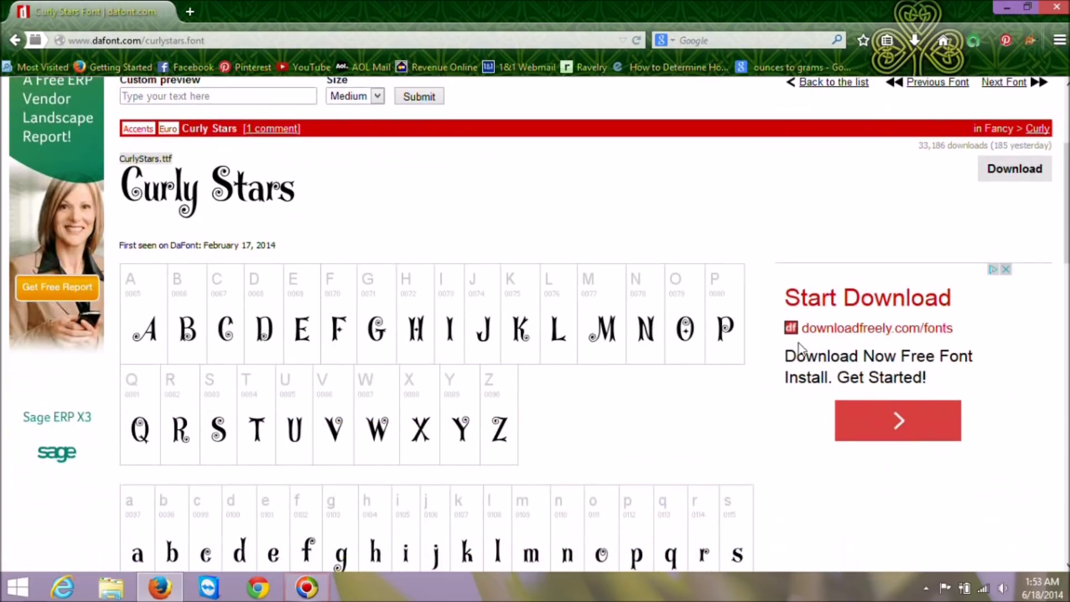
{"action": "scroll", "coordinate": [796, 343], "scroll_direction": "up", "scroll_amount": 4}
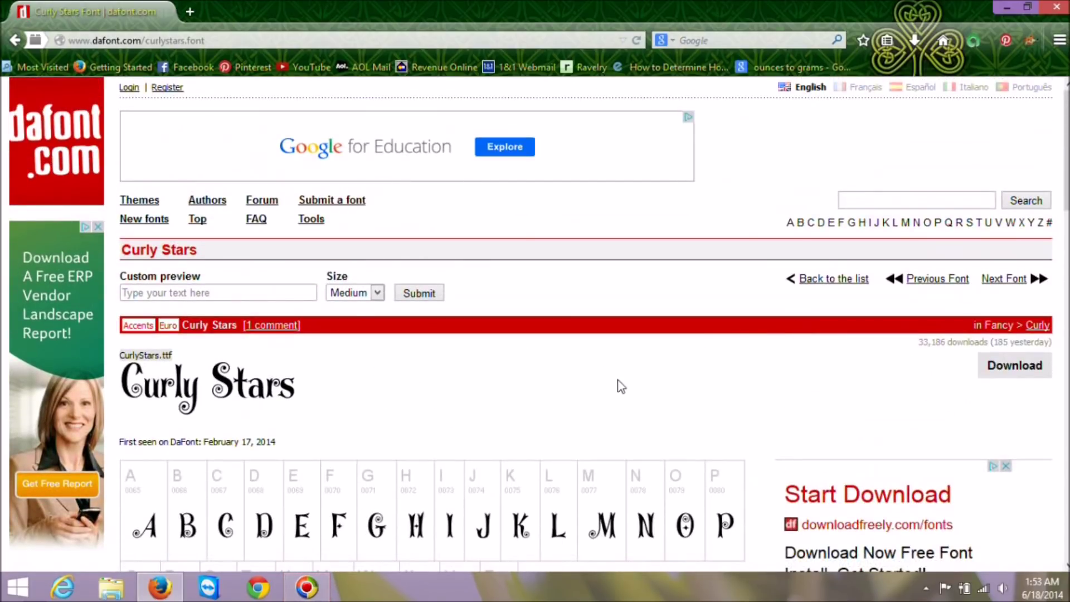
{"action": "left_click", "coordinate": [1016, 366]}
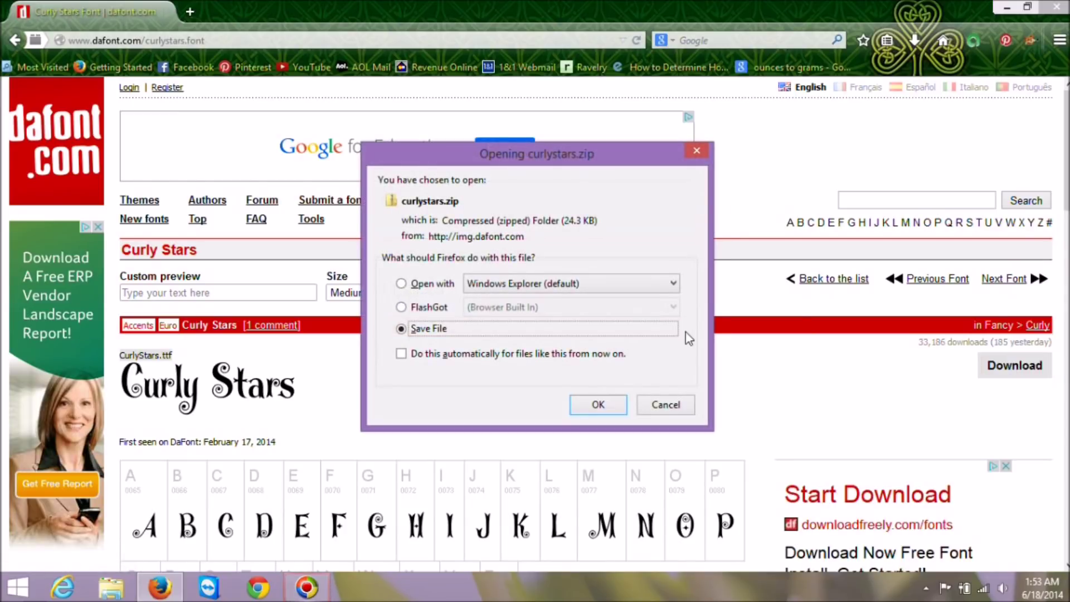
{"action": "left_click", "coordinate": [598, 406]}
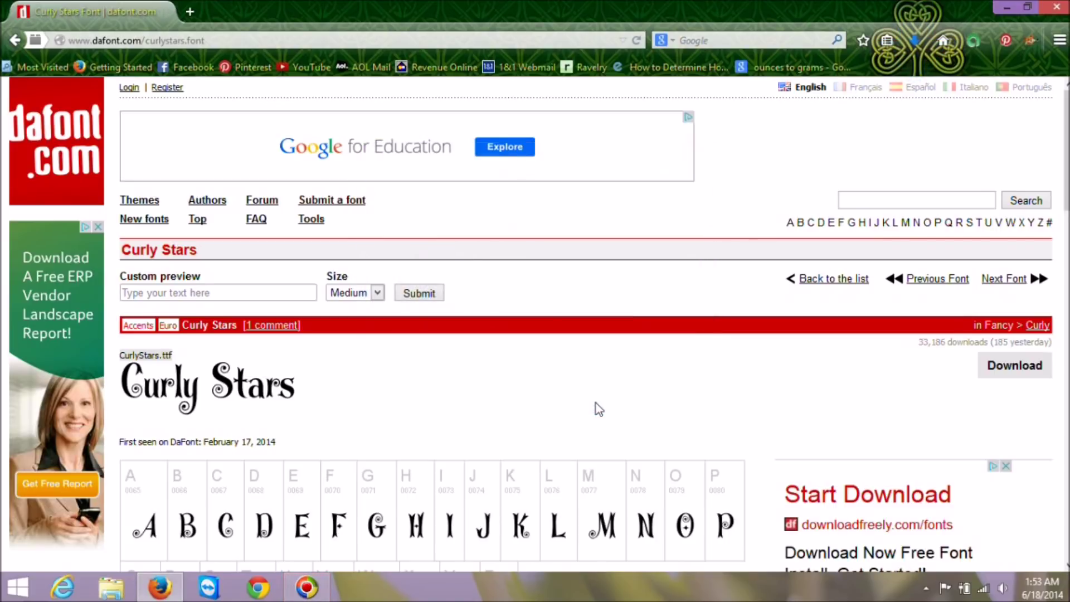
Open the downloaded curlystars.zip and extract all its files into the suggested curlystars folder in Downloads.
{"action": "left_click", "coordinate": [915, 43]}
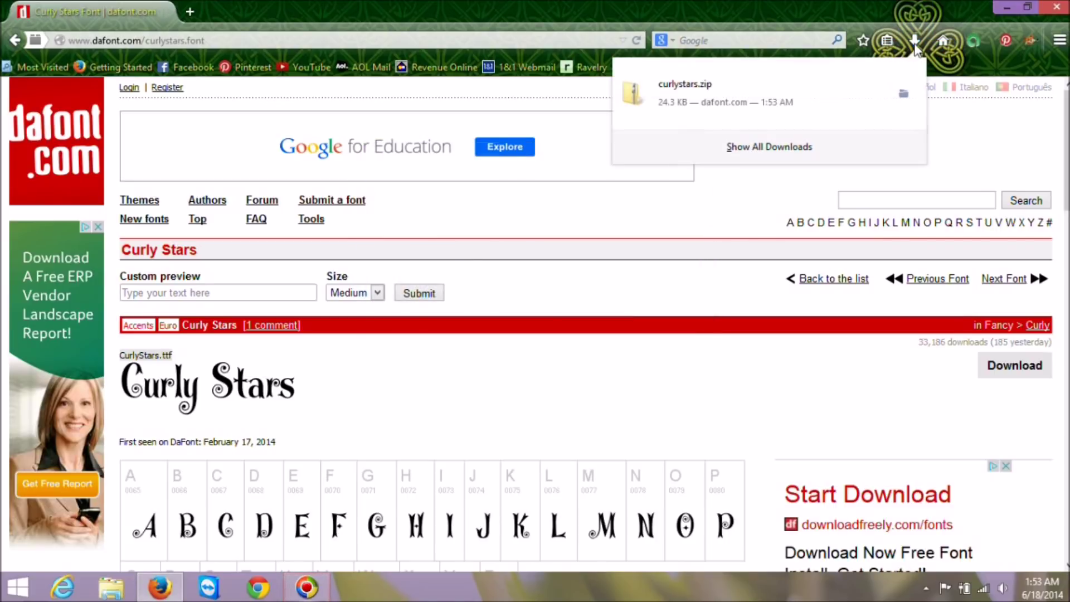
{"action": "left_click", "coordinate": [864, 100]}
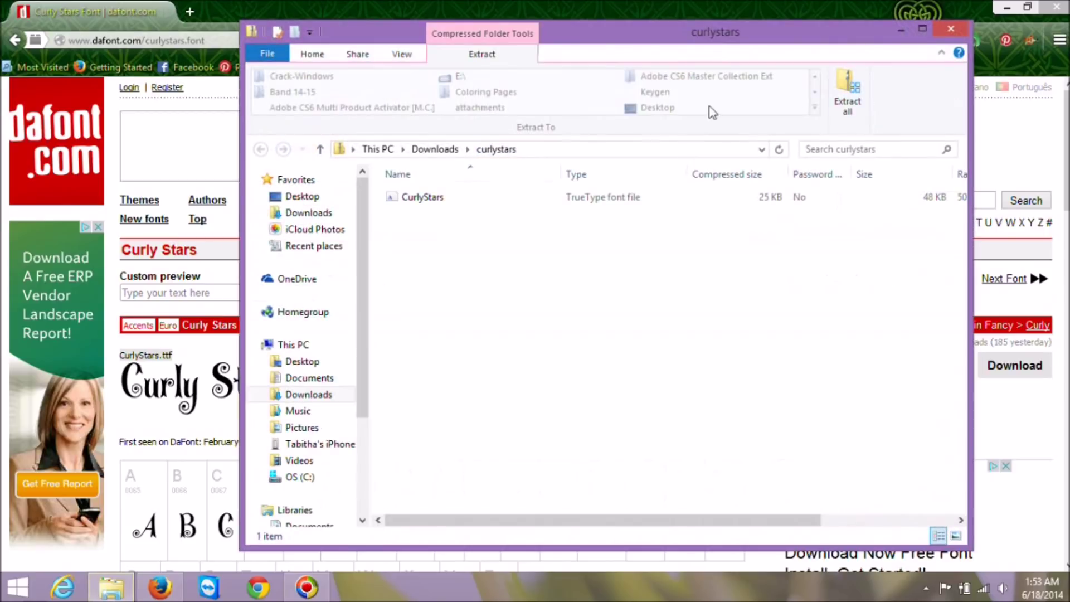
{"action": "left_click", "coordinate": [850, 101]}
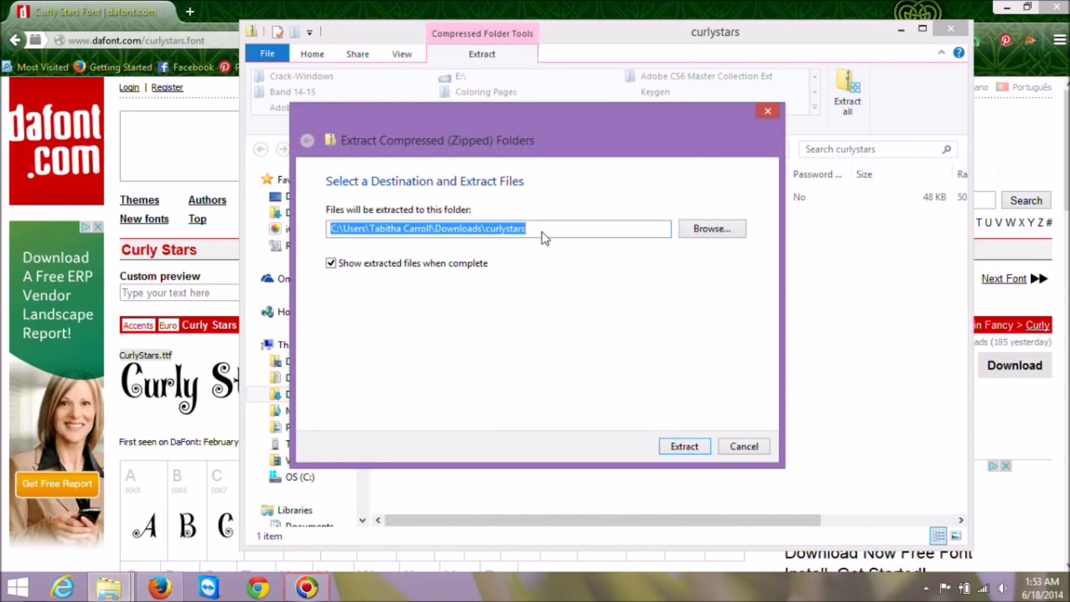
{"action": "left_click", "coordinate": [680, 446]}
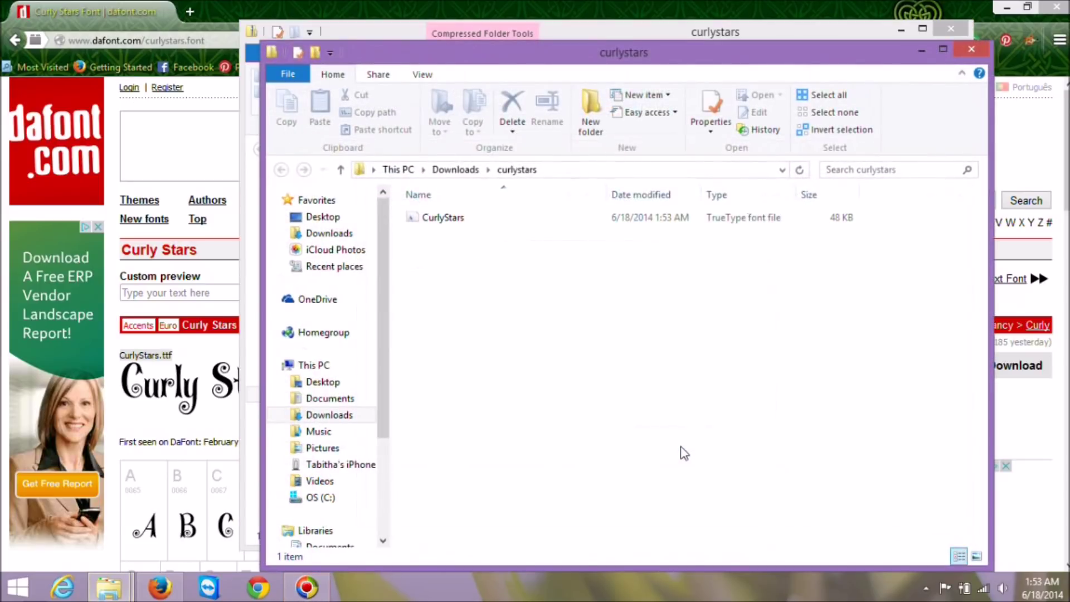
Open the extracted CurlyStars font file, install the font on Windows and close the font preview.
{"action": "left_click", "coordinate": [449, 222]}
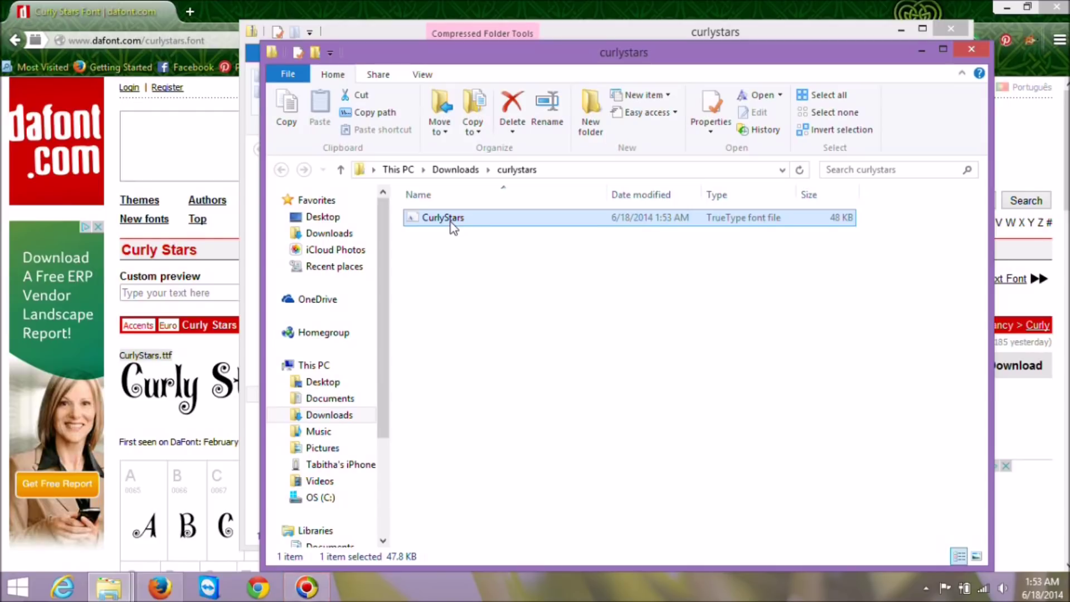
{"action": "double_click", "coordinate": [450, 222]}
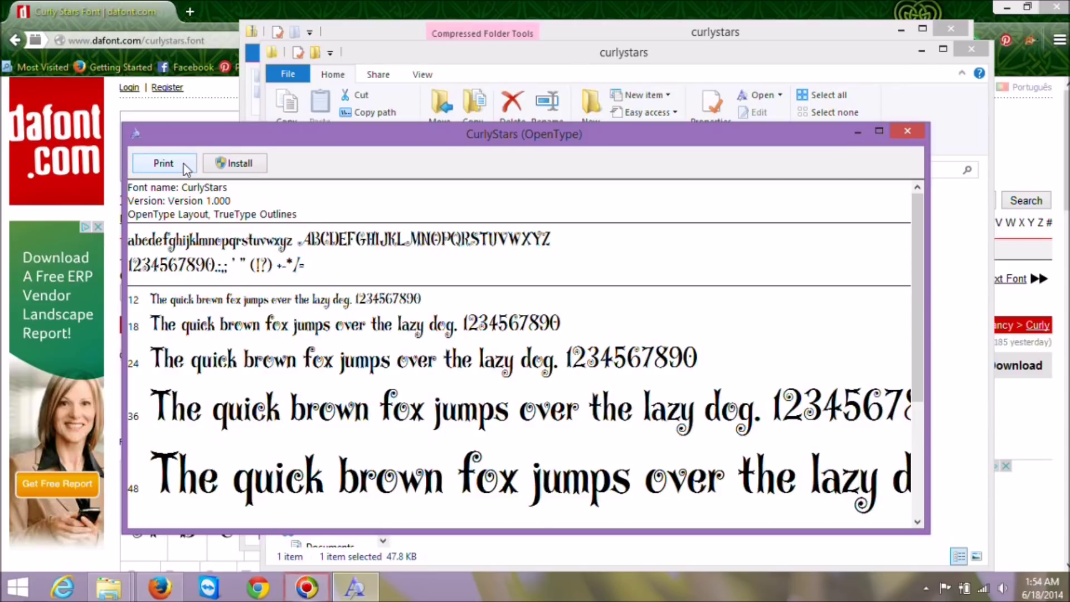
{"action": "left_click", "coordinate": [232, 171]}
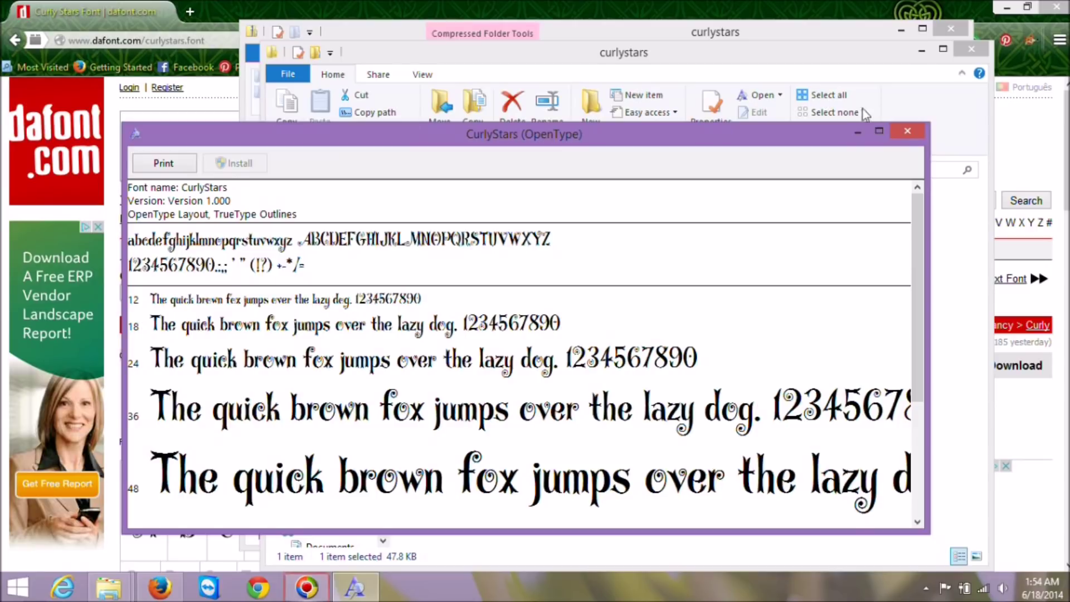
{"action": "left_click", "coordinate": [905, 133]}
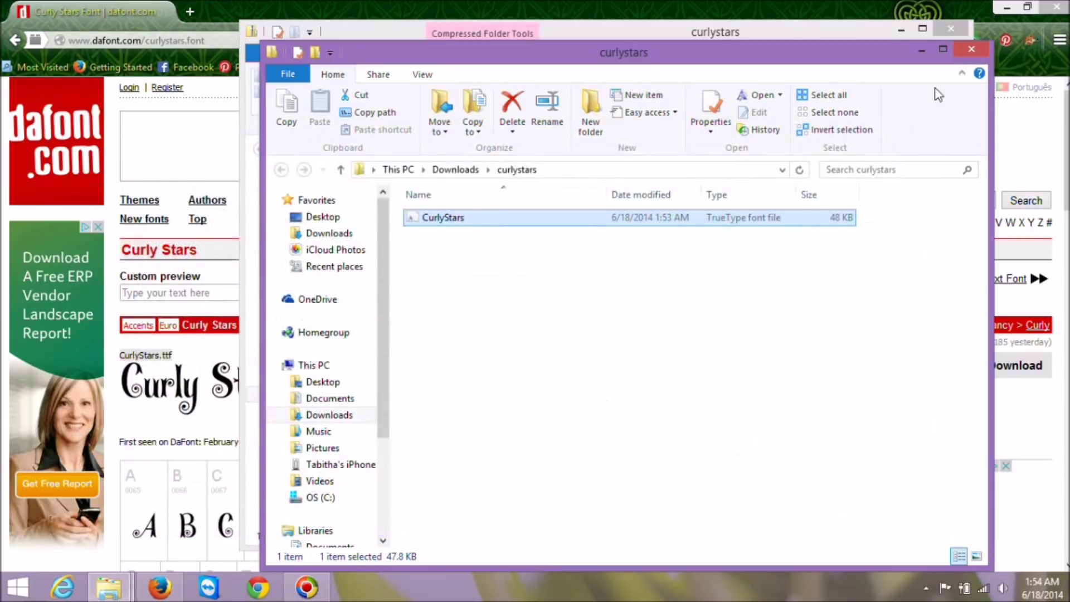
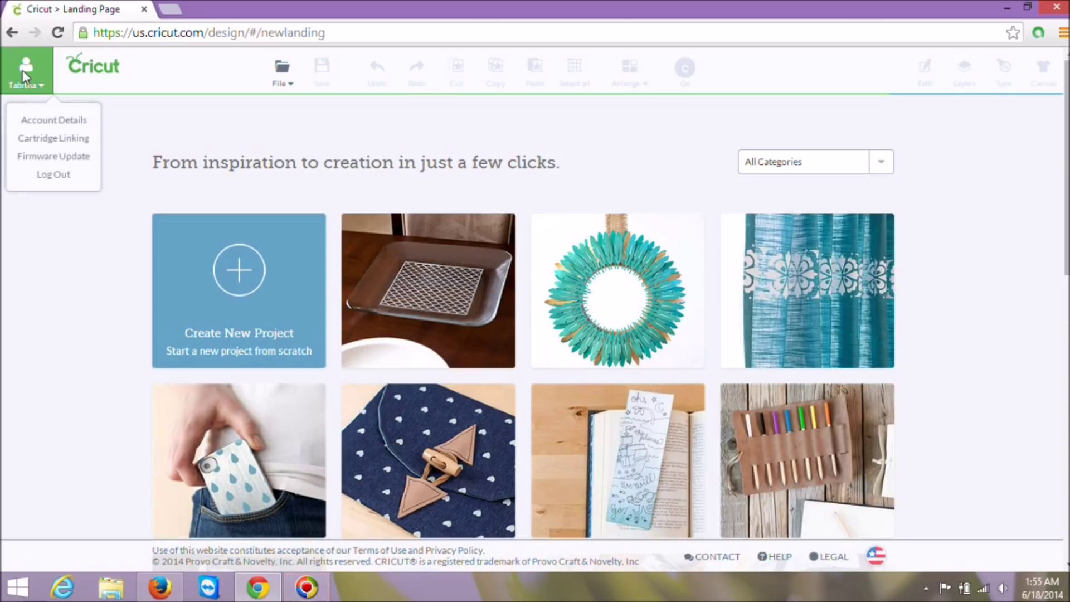
Switch to Cricut Design Space in Chrome, create a new project and add the text "Happy Birthday".
{"action": "left_click", "coordinate": [239, 280]}
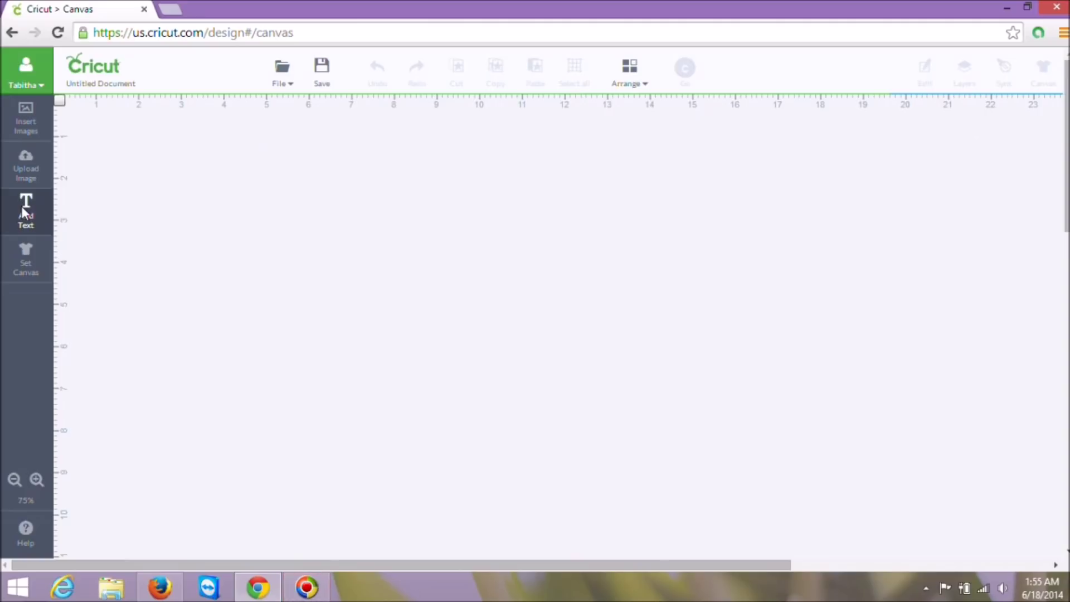
{"action": "left_click", "coordinate": [21, 205]}
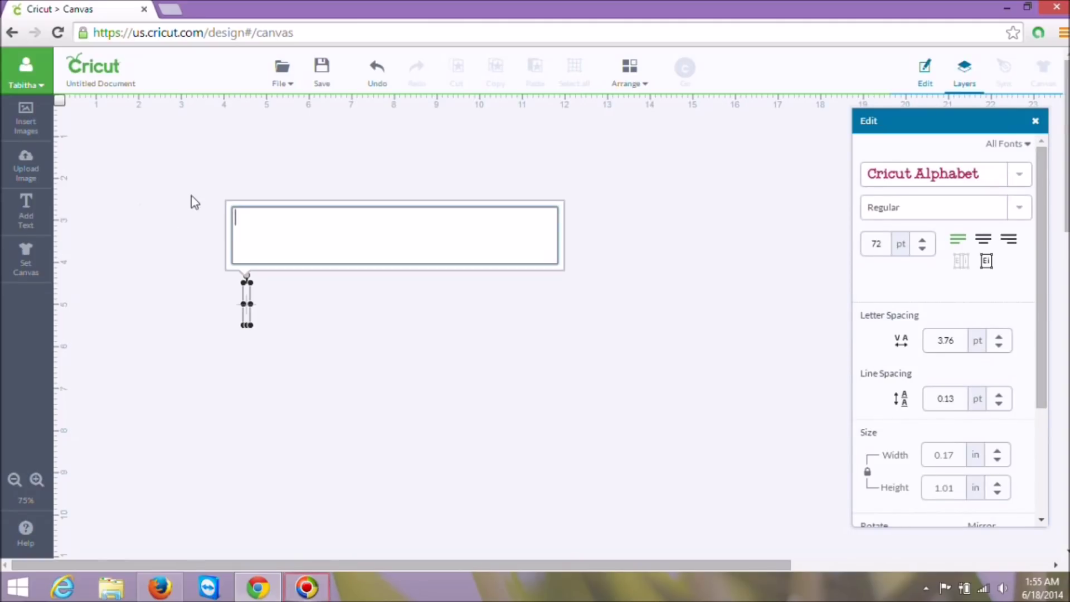
{"action": "type", "text": "Happy Bir"}
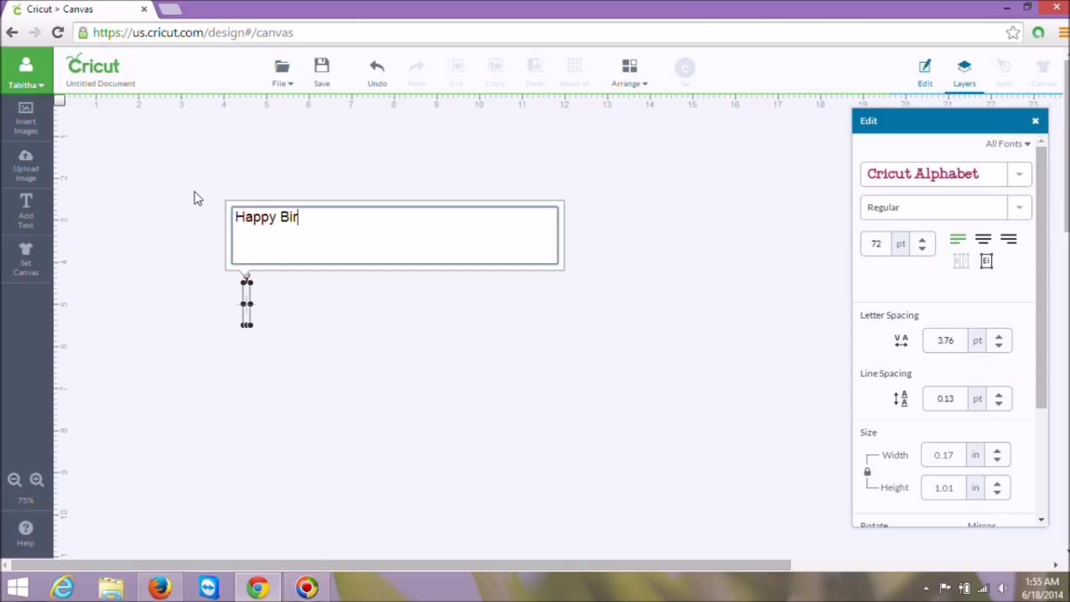
{"action": "type", "text": "thday"}
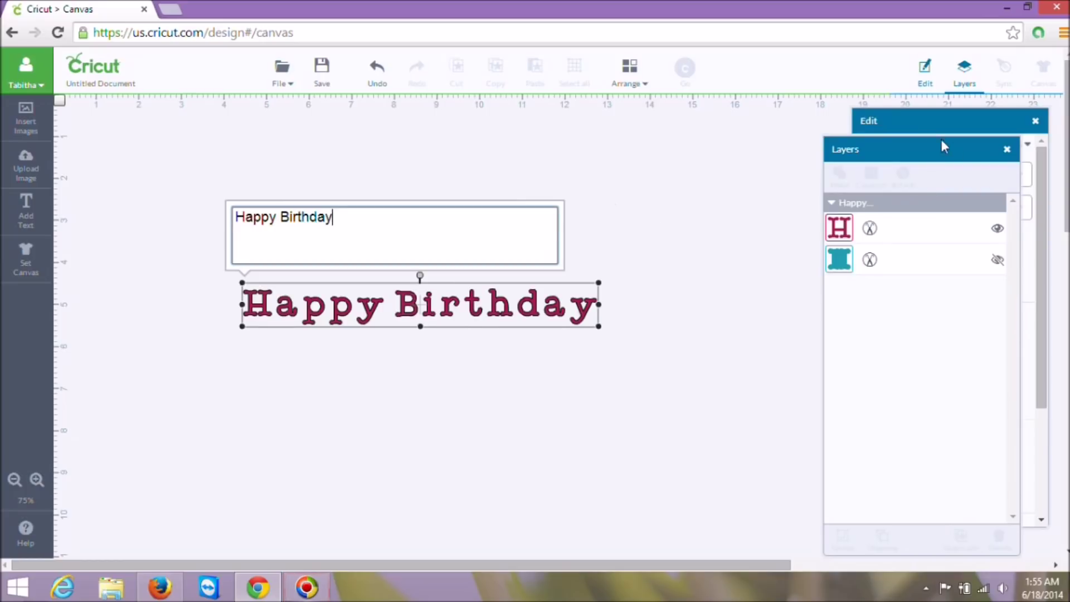
Change the Happy Birthday text's font to CurlyStars and enlarge it to about 10 in wide near the canvas's upper-left corner.
{"action": "left_click", "coordinate": [924, 118]}
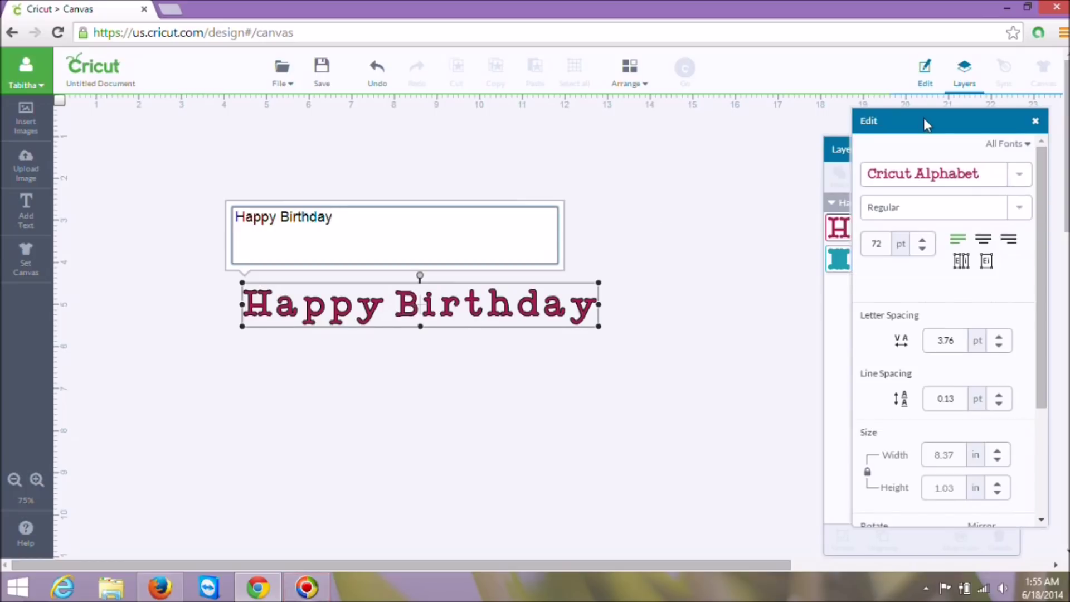
{"action": "left_click", "coordinate": [1019, 178]}
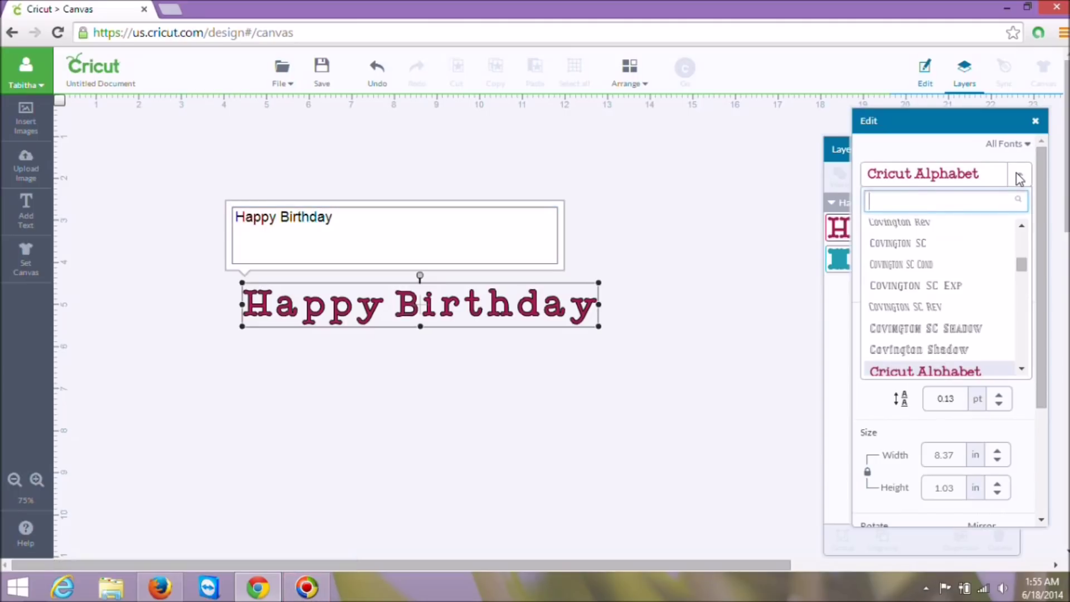
{"action": "scroll", "coordinate": [1024, 344], "scroll_direction": "down", "scroll_amount": 3}
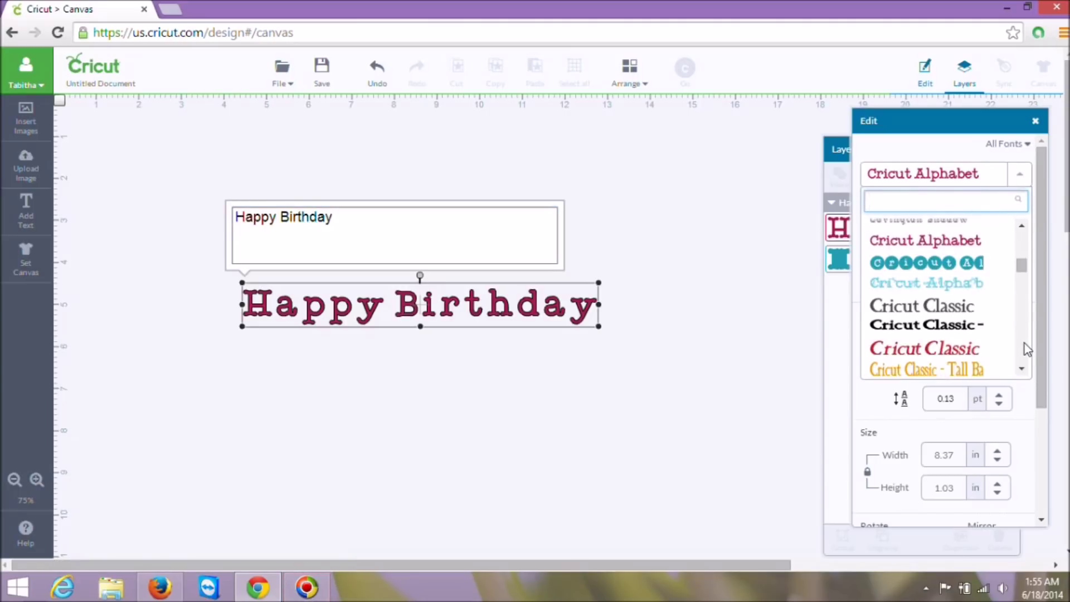
{"action": "scroll", "coordinate": [1024, 344], "scroll_direction": "down", "scroll_amount": 3}
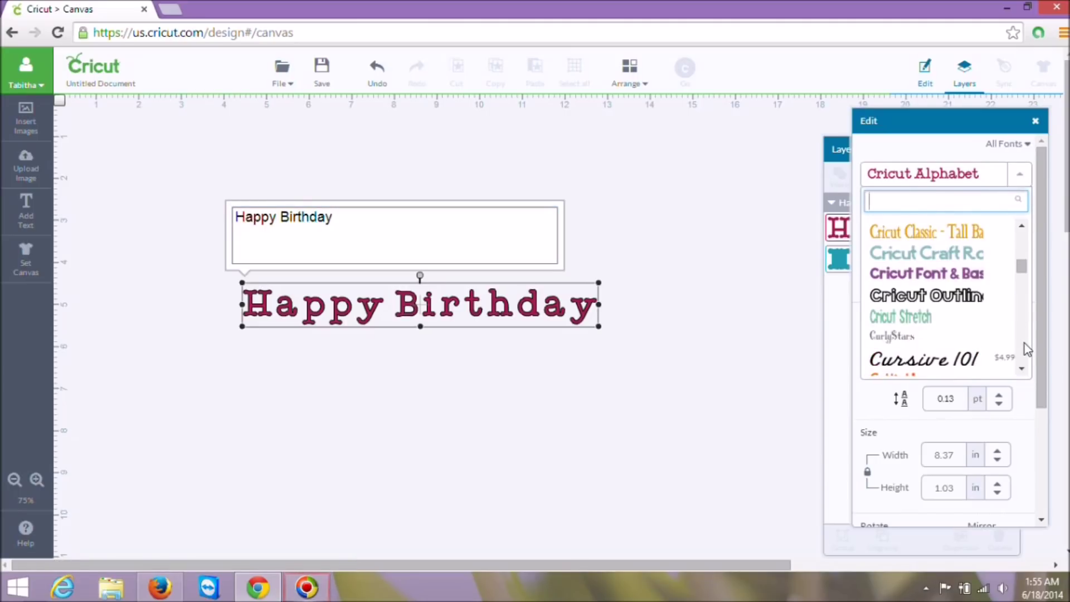
{"action": "left_click", "coordinate": [944, 339]}
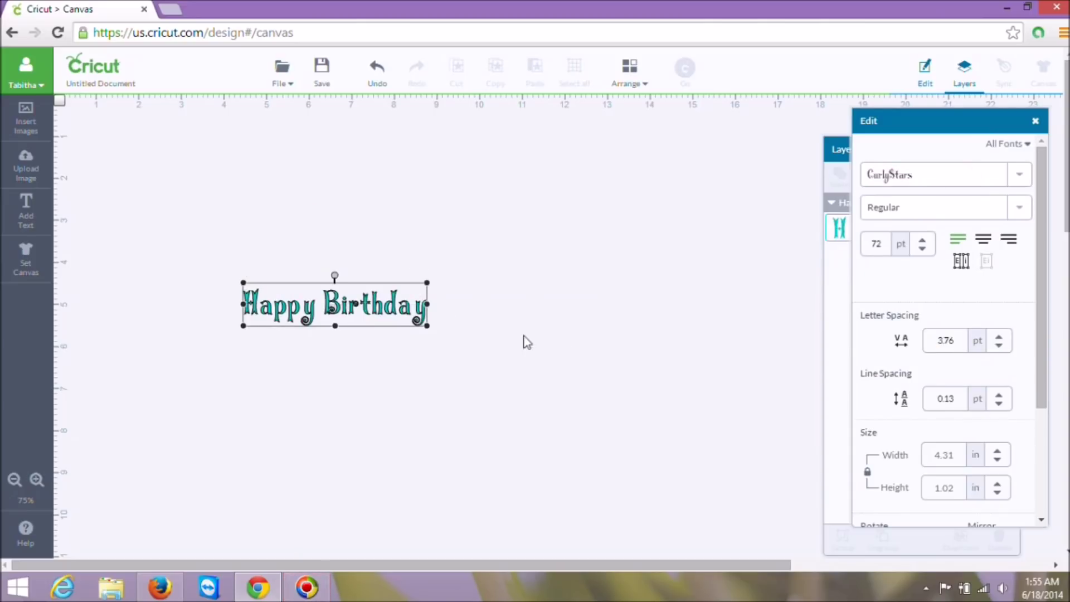
{"action": "left_click_drag", "start_coordinate": [428, 326], "coordinate": [675, 534]}
{"action": "left_click_drag", "start_coordinate": [465, 348], "coordinate": [325, 216]}
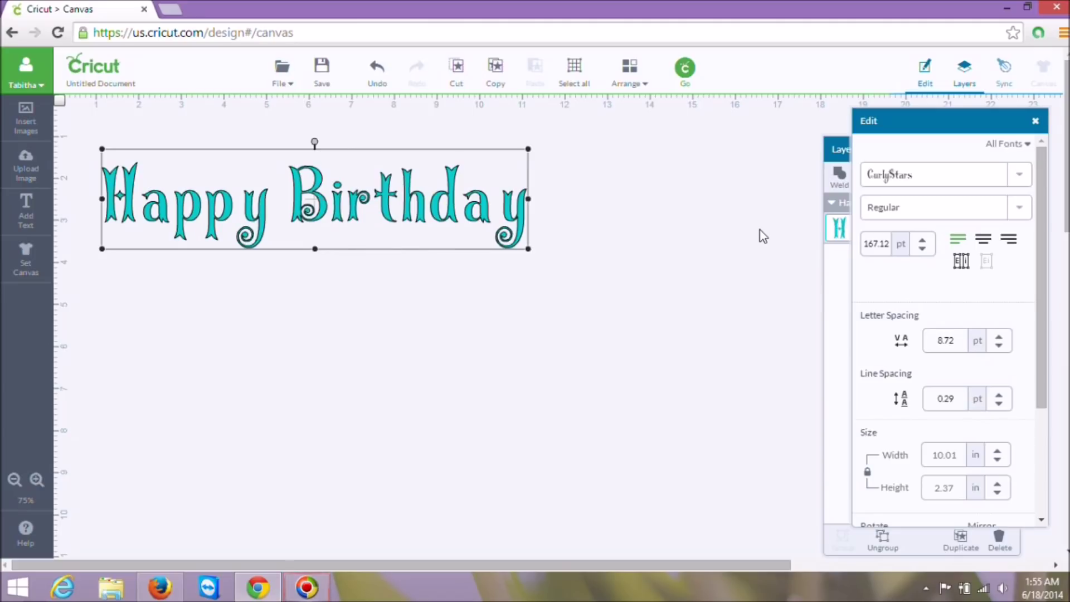
Change the Happy Birthday layer's line type to Write with the Midnight pen colour.
{"action": "left_click", "coordinate": [837, 155]}
{"action": "left_click", "coordinate": [870, 230]}
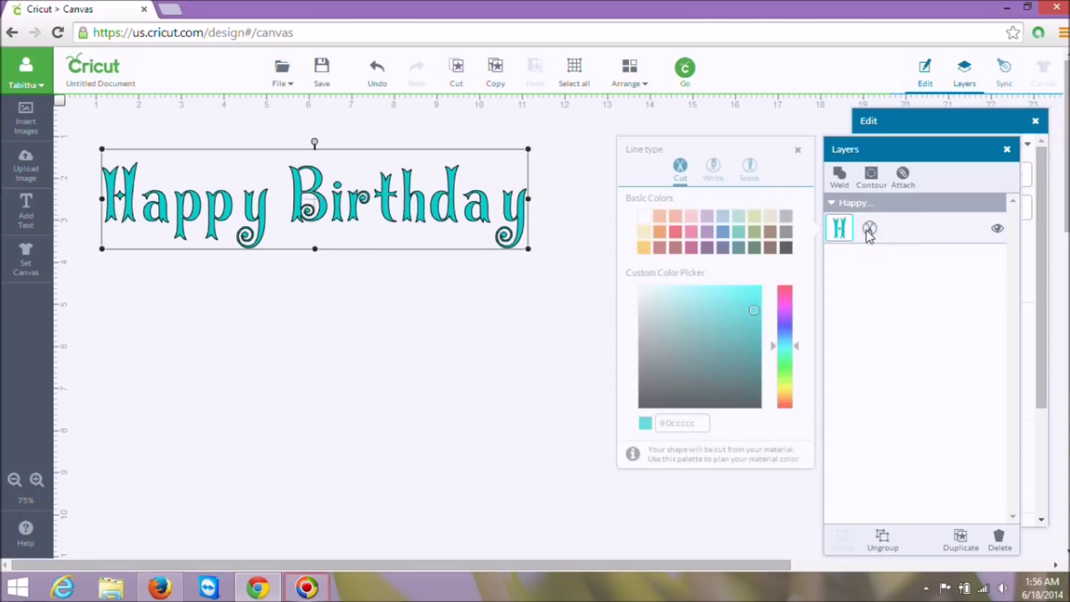
{"action": "left_click", "coordinate": [713, 169]}
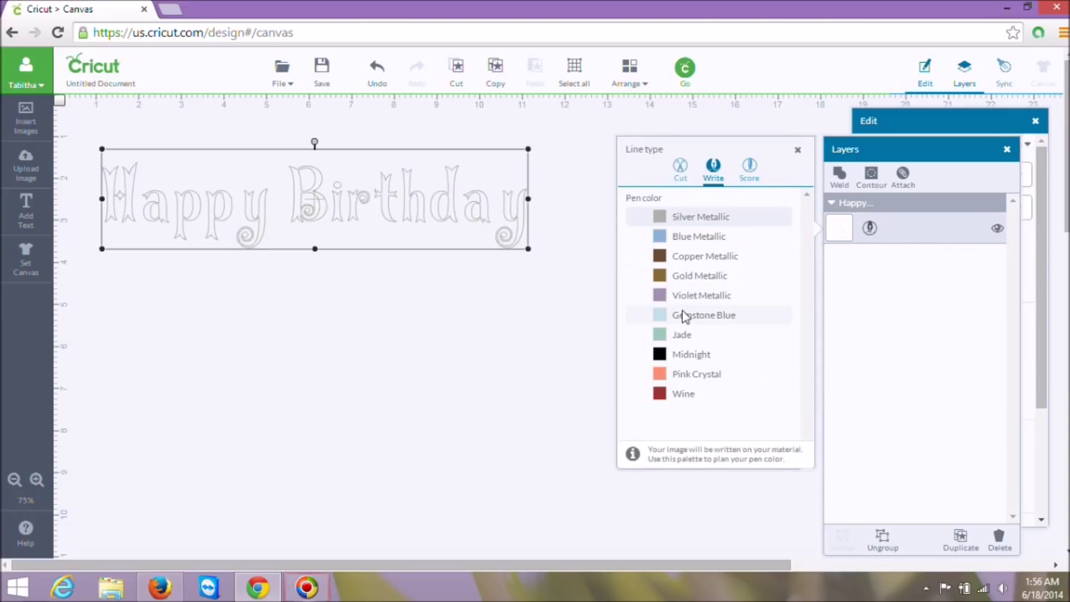
{"action": "left_click", "coordinate": [680, 353]}
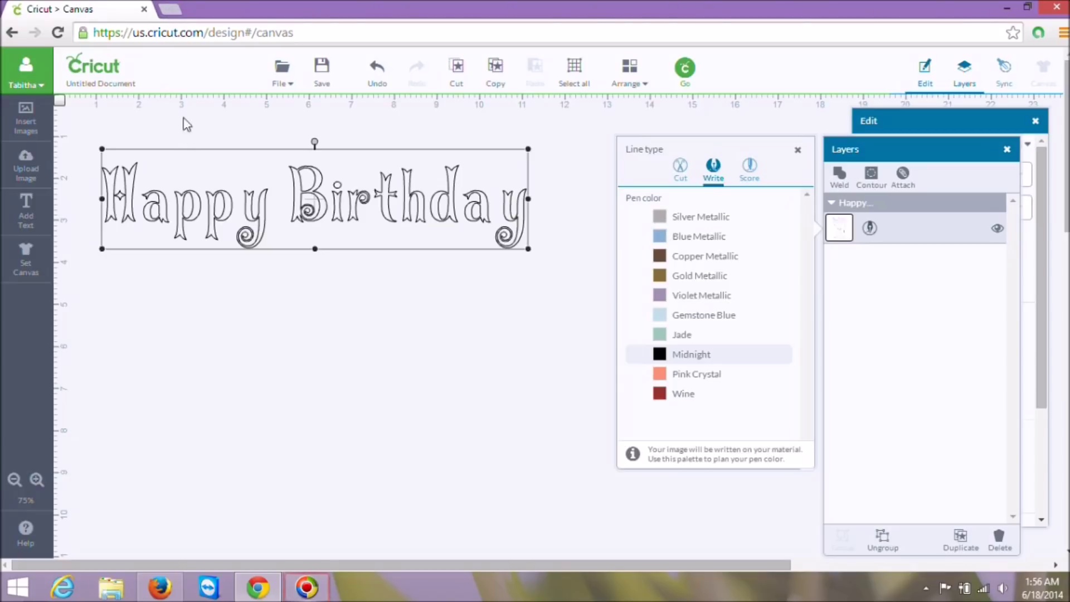
Open wordmark.it in a new browser tab and preview the words "Happy Birthday" in the computer's installed fonts.
{"action": "left_click", "coordinate": [169, 15]}
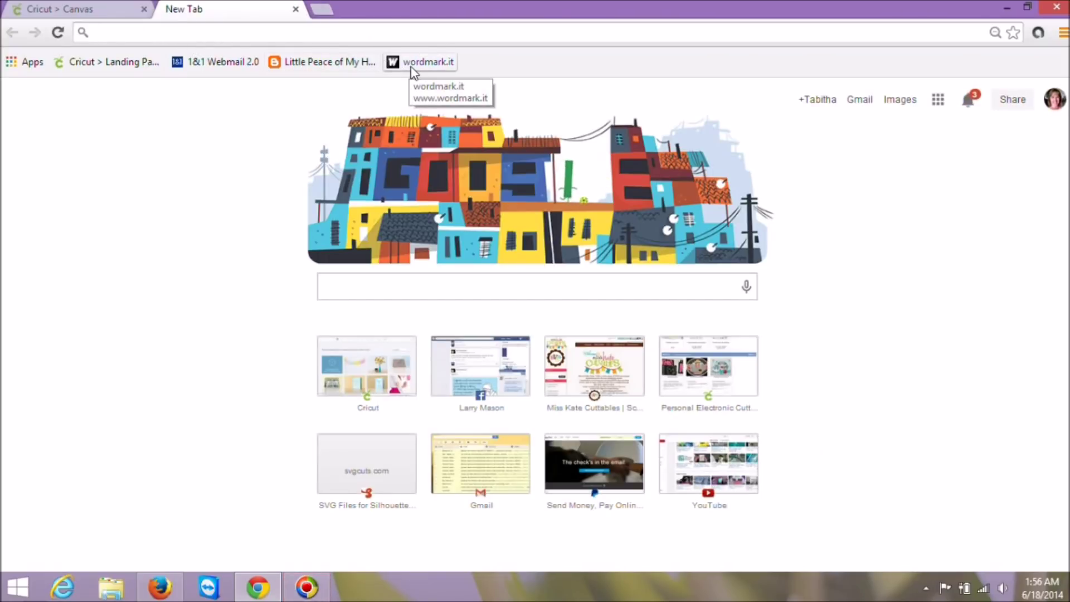
{"action": "left_click", "coordinate": [446, 68]}
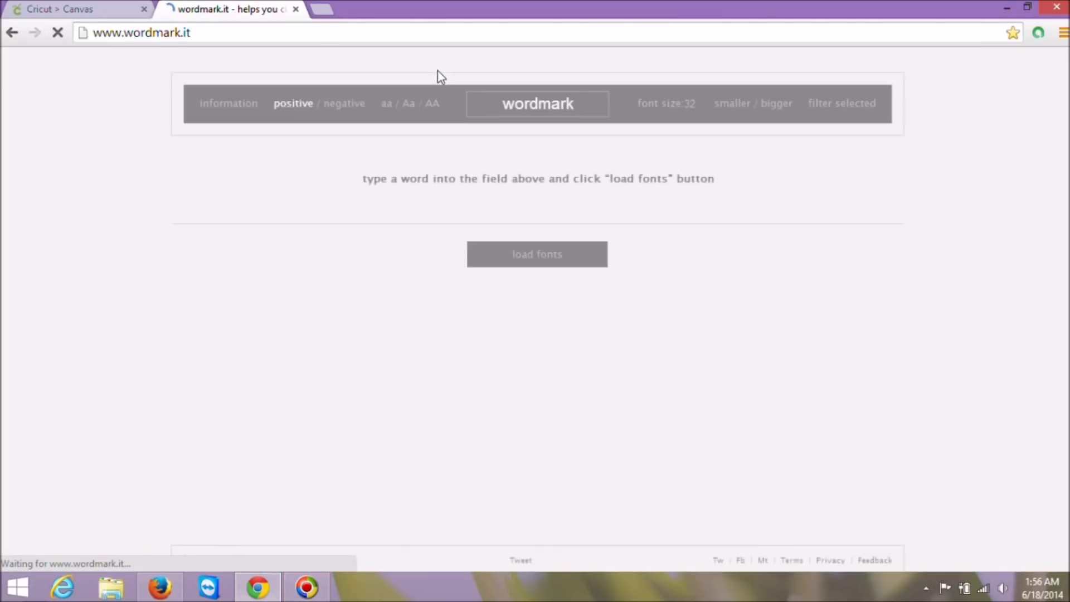
{"action": "left_click", "coordinate": [519, 113]}
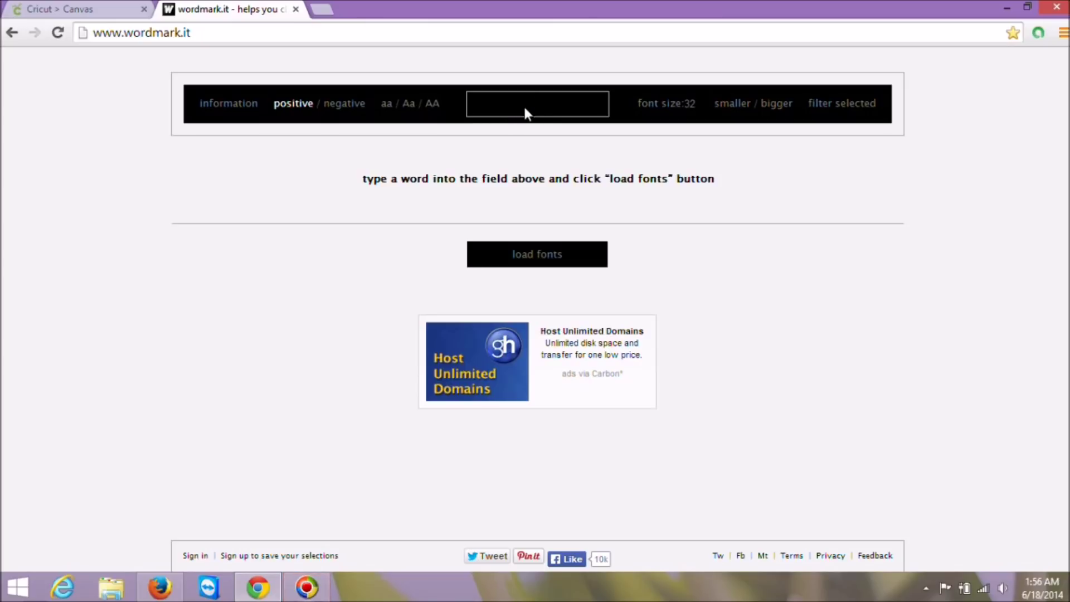
{"action": "type", "text": "Happy Birt"}
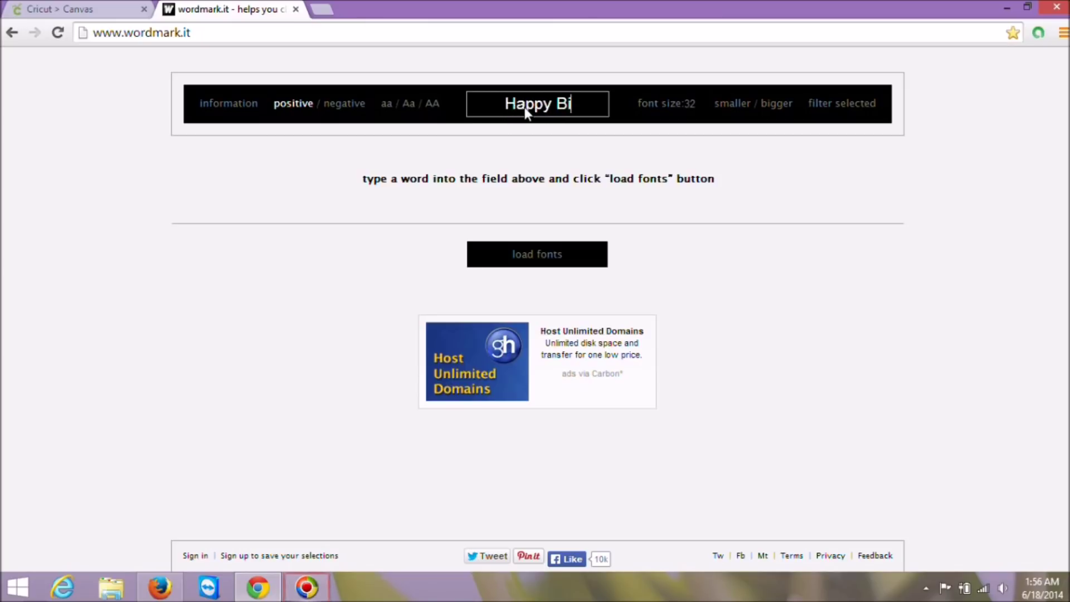
{"action": "type", "text": "hday"}
{"action": "key", "text": "Return"}
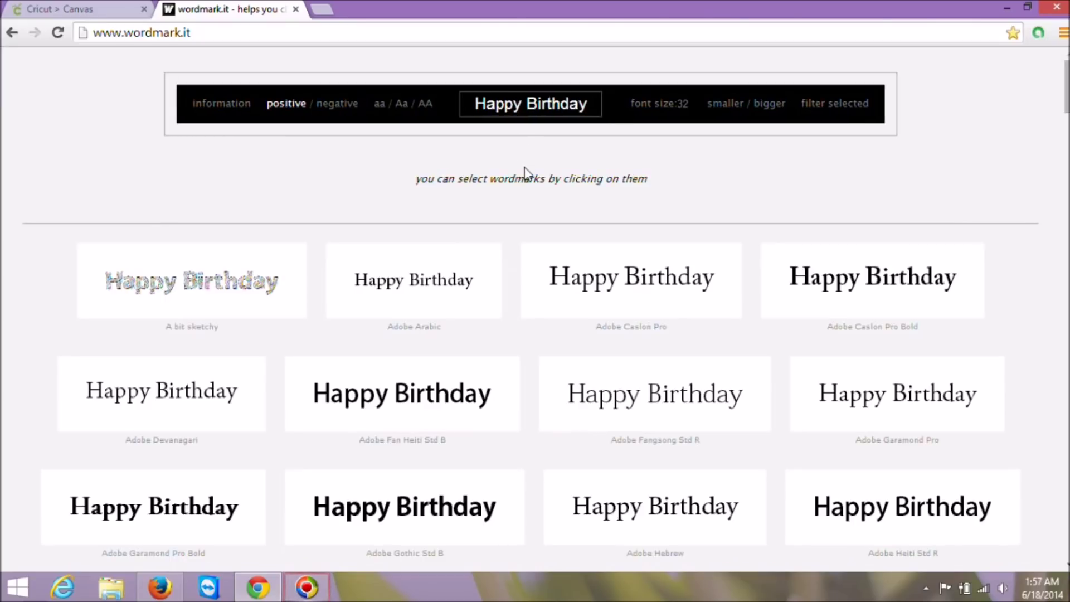
{"action": "scroll", "coordinate": [524, 168], "scroll_direction": "down", "scroll_amount": 1}
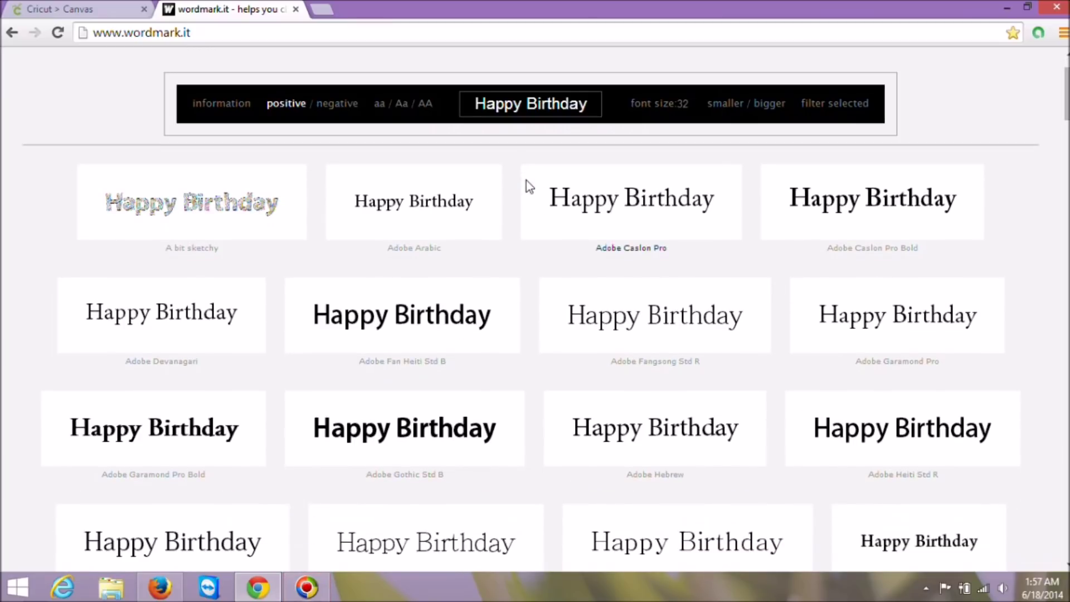
Examine how "Happy Birthday" looks in the installed fonts from Adobe Devanagari through Always In My Heart and the AR fonts.
{"action": "scroll", "coordinate": [530, 186], "scroll_direction": "down", "scroll_amount": 2}
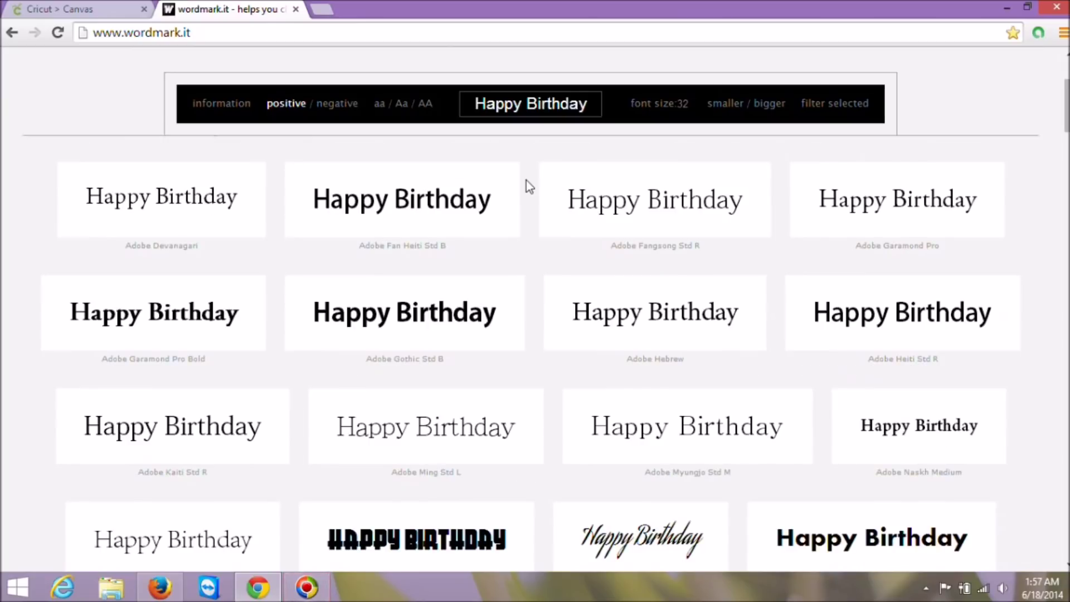
{"action": "scroll", "coordinate": [526, 181], "scroll_direction": "down", "scroll_amount": 2}
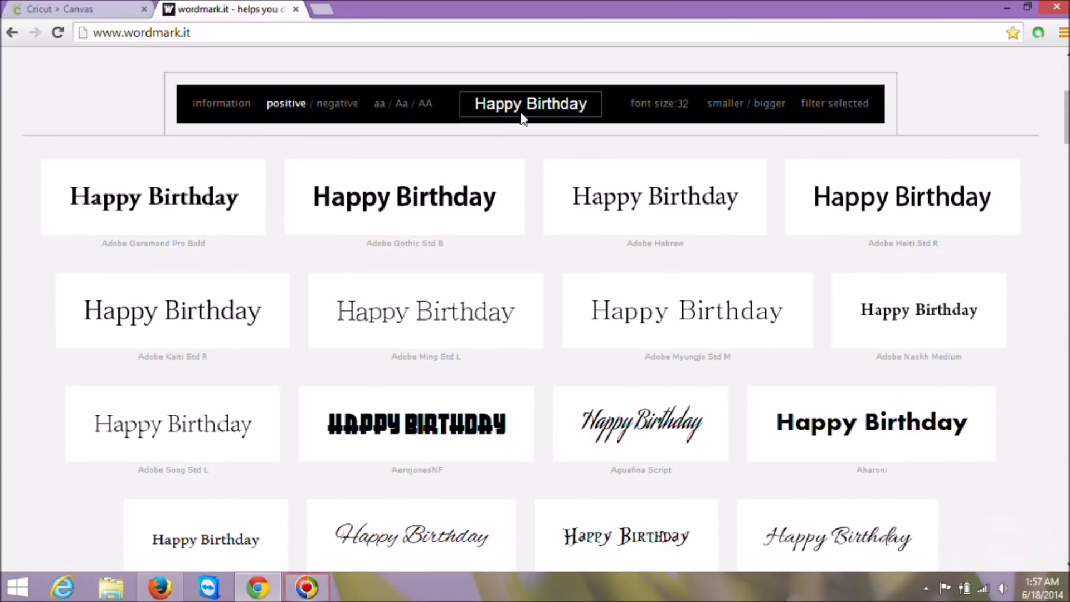
{"action": "scroll", "coordinate": [532, 206], "scroll_direction": "down", "scroll_amount": 3}
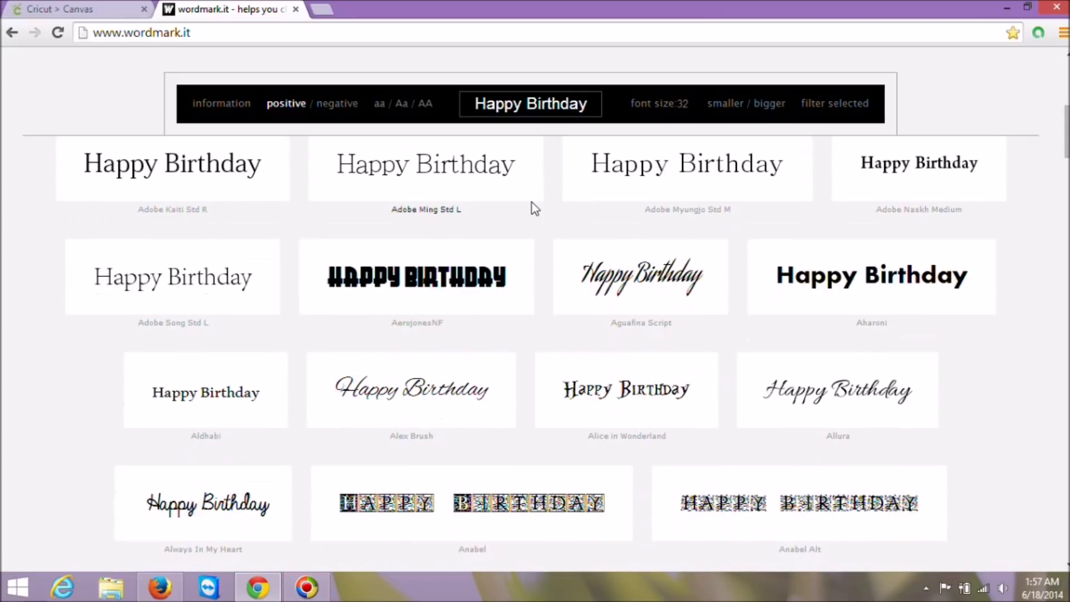
{"action": "scroll", "coordinate": [534, 207], "scroll_direction": "down", "scroll_amount": 1}
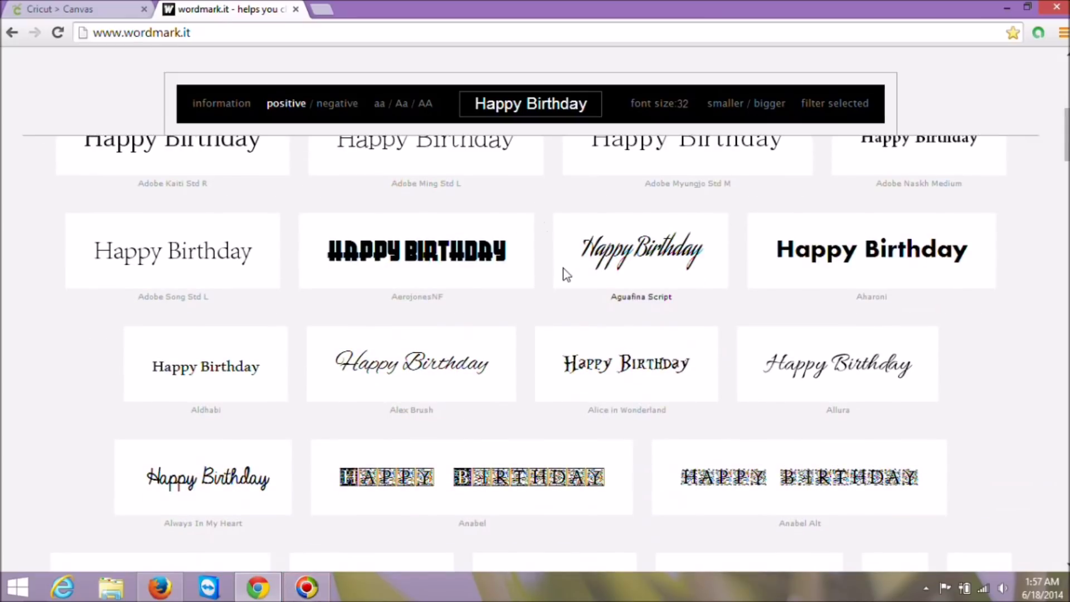
{"action": "scroll", "coordinate": [613, 262], "scroll_direction": "down", "scroll_amount": 3}
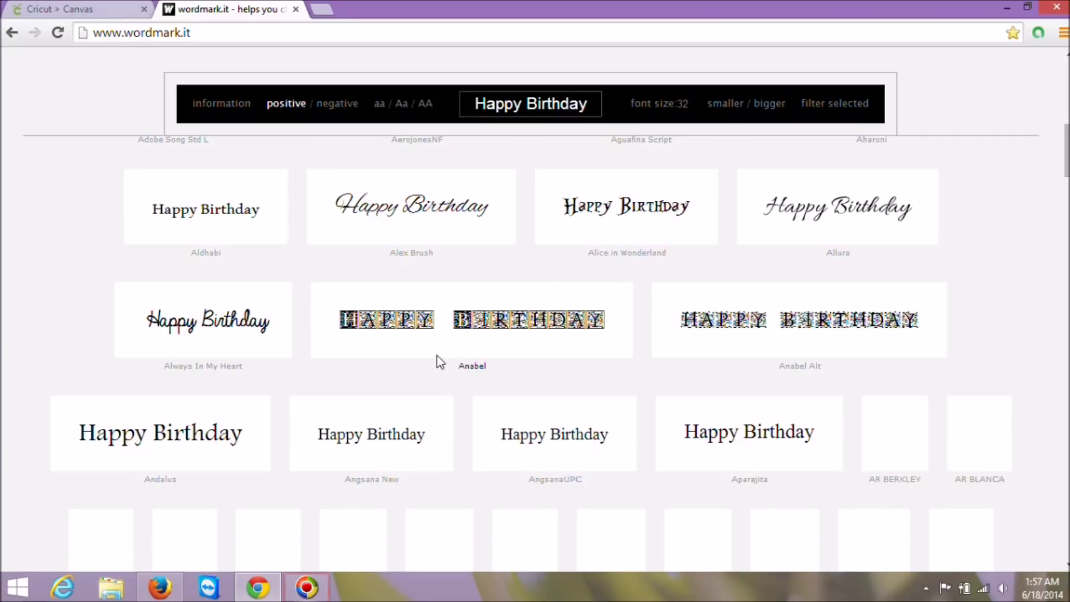
{"action": "scroll", "coordinate": [440, 362], "scroll_direction": "down", "scroll_amount": 2}
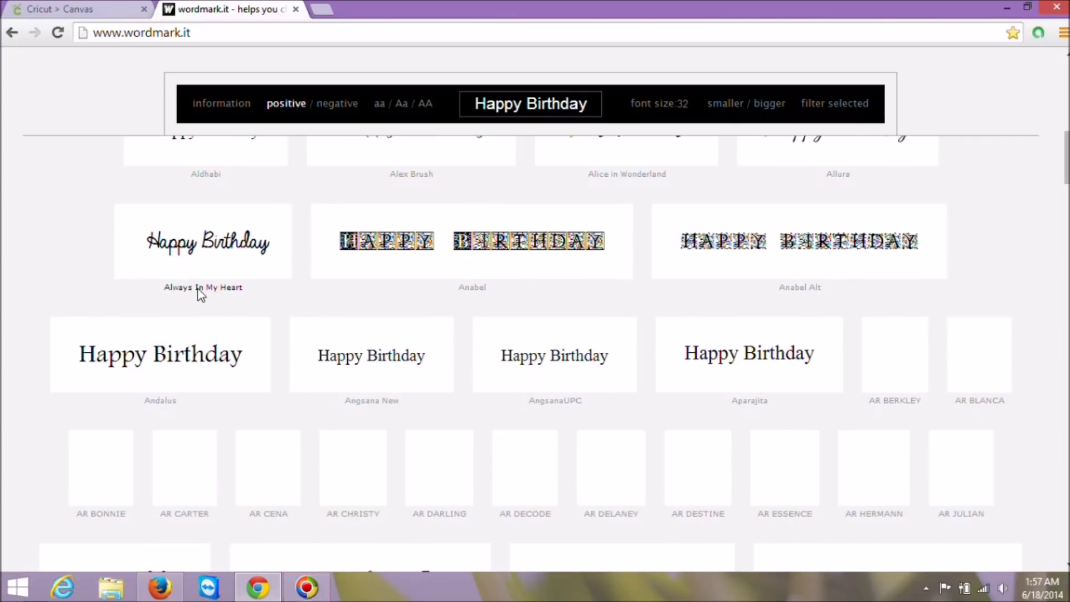
{"action": "scroll", "coordinate": [310, 271], "scroll_direction": "up", "scroll_amount": 6}
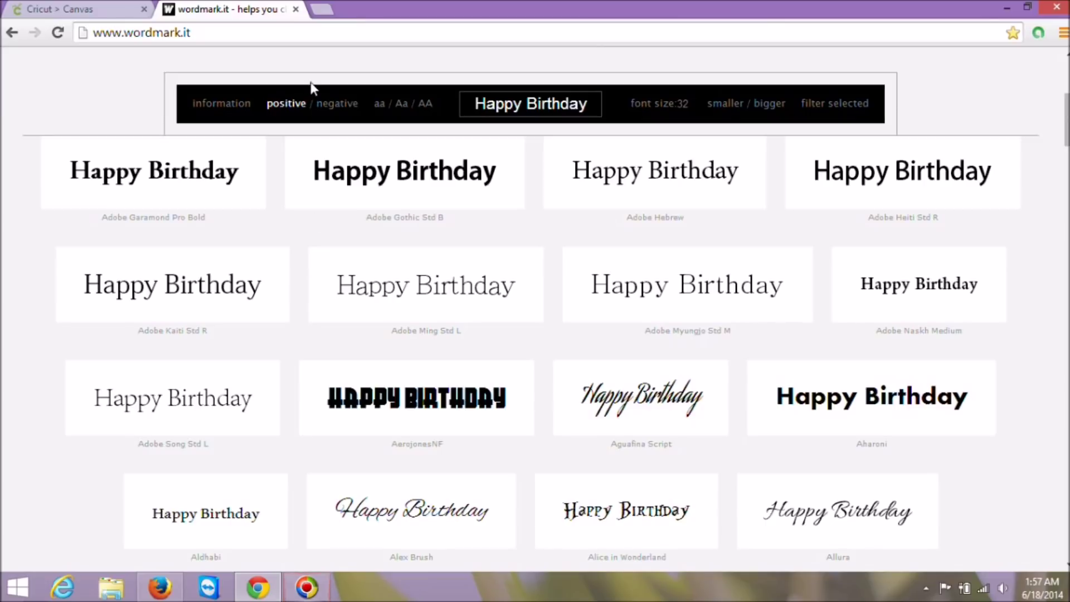
{"action": "left_click", "coordinate": [321, 9]}
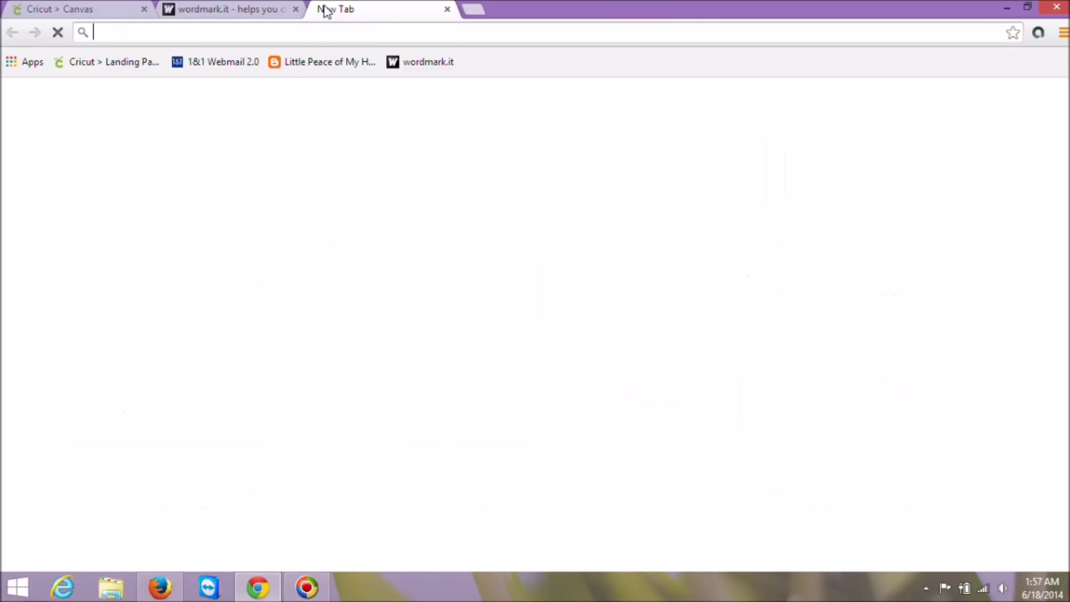
{"action": "type", "text": "P"}
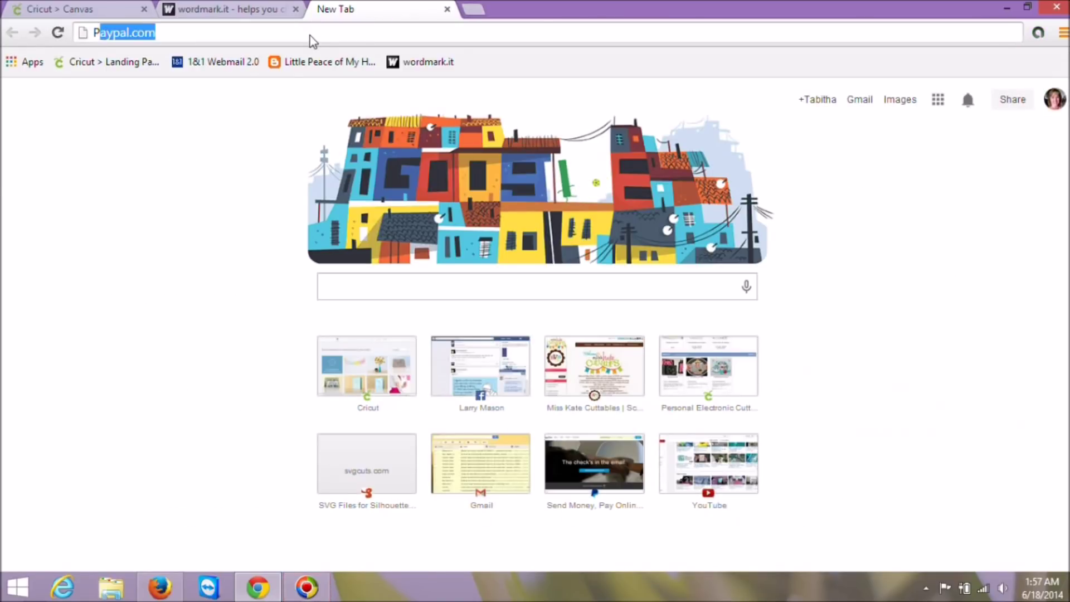
{"action": "type", "text": "inrest"}
{"action": "key", "text": "BackSpace"}
{"action": "key", "text": "BackSpace"}
{"action": "key", "text": "BackSpace"}
{"action": "key", "text": "BackSpace"}
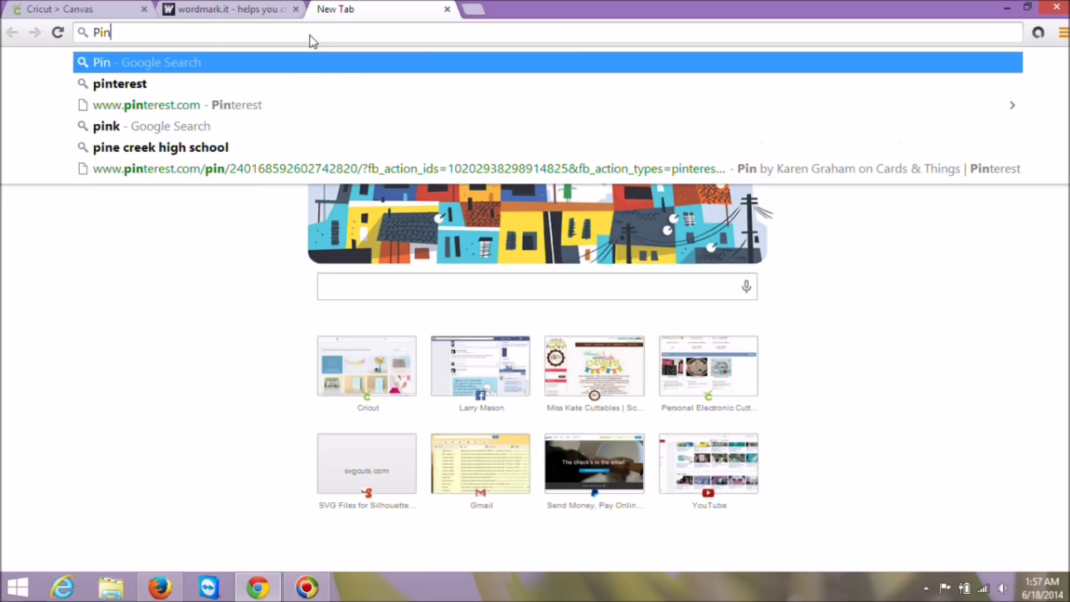
{"action": "left_click", "coordinate": [191, 107]}
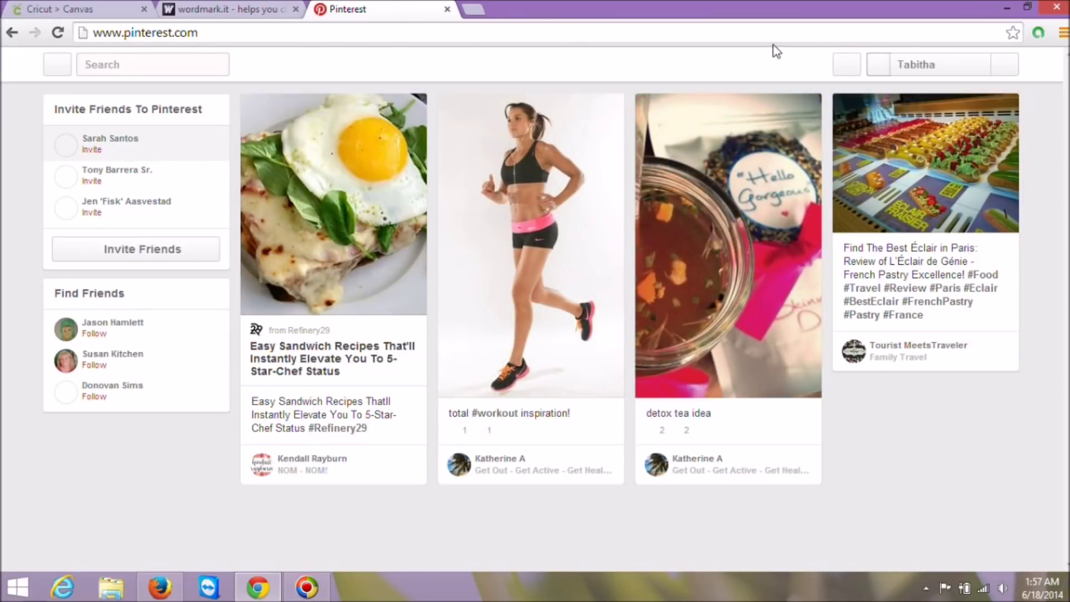
Open the account's own profile and pins page on Pinterest.
{"action": "left_click", "coordinate": [916, 67]}
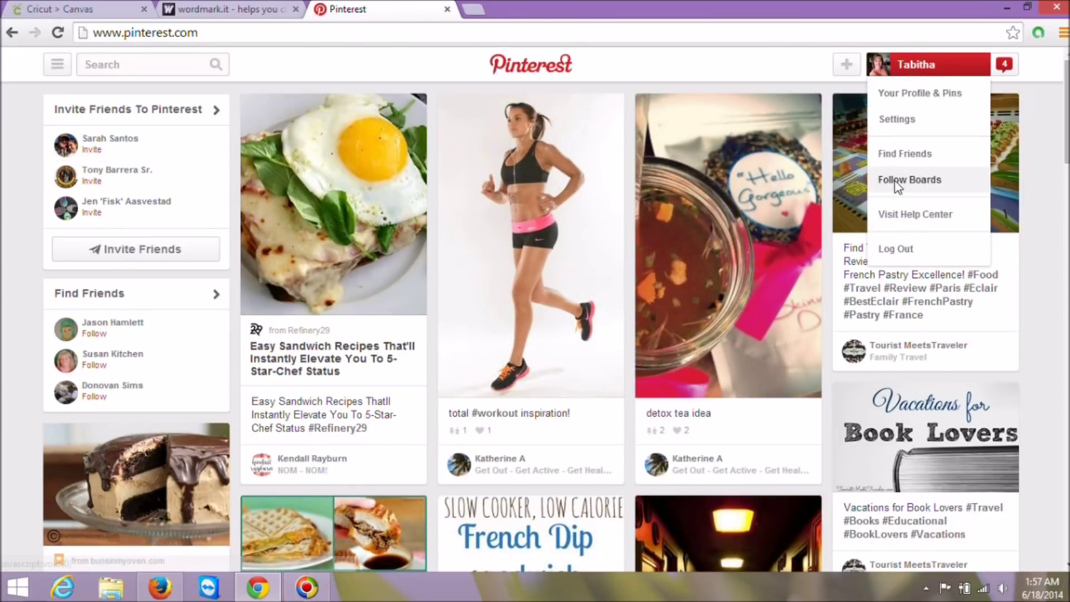
{"action": "left_click", "coordinate": [914, 64]}
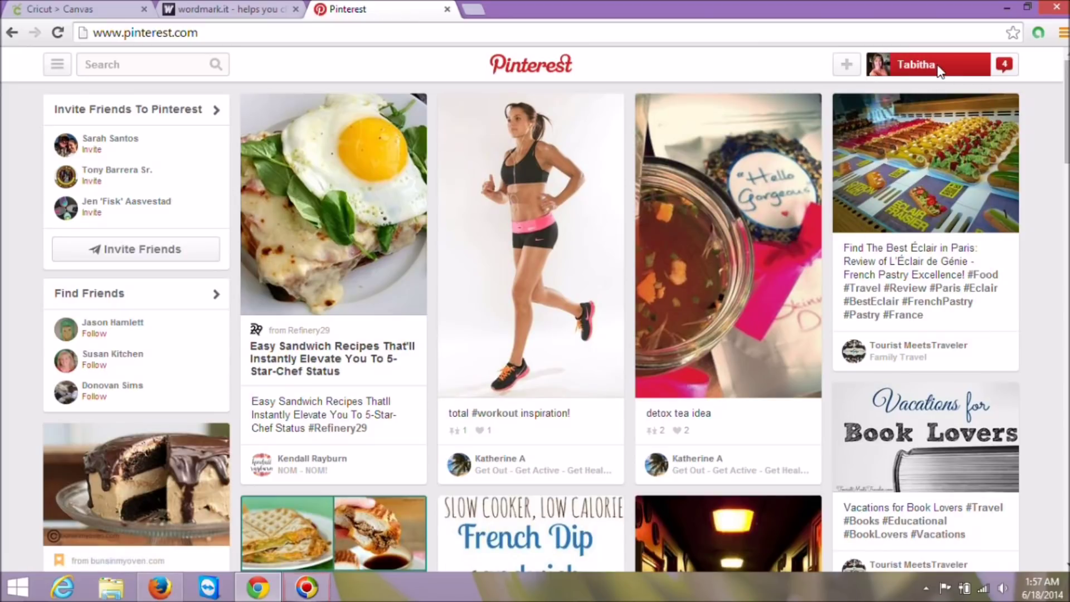
{"action": "left_click", "coordinate": [938, 68]}
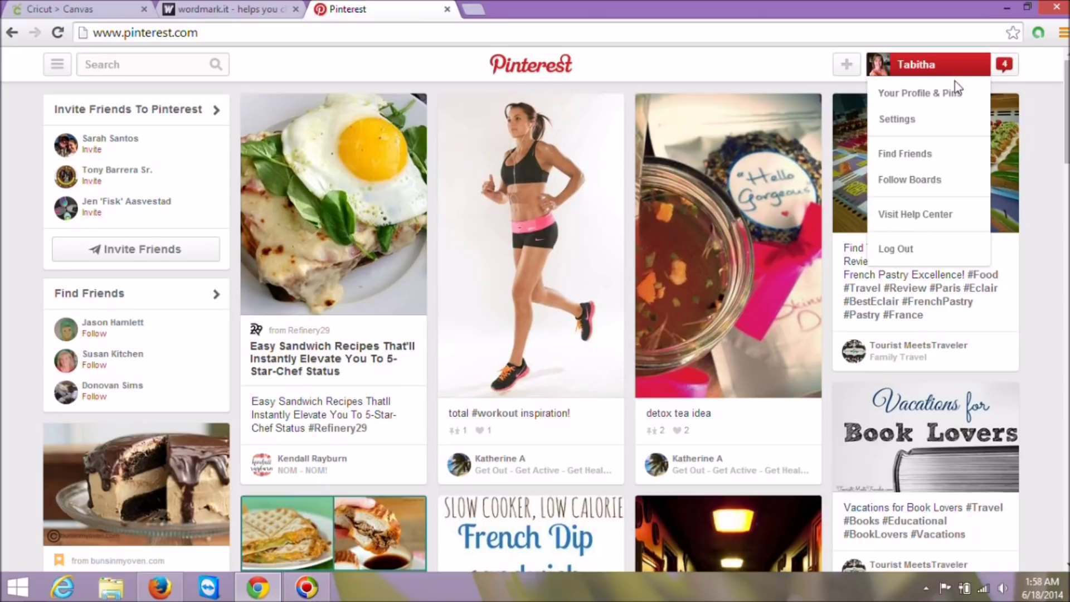
{"action": "left_click", "coordinate": [954, 88]}
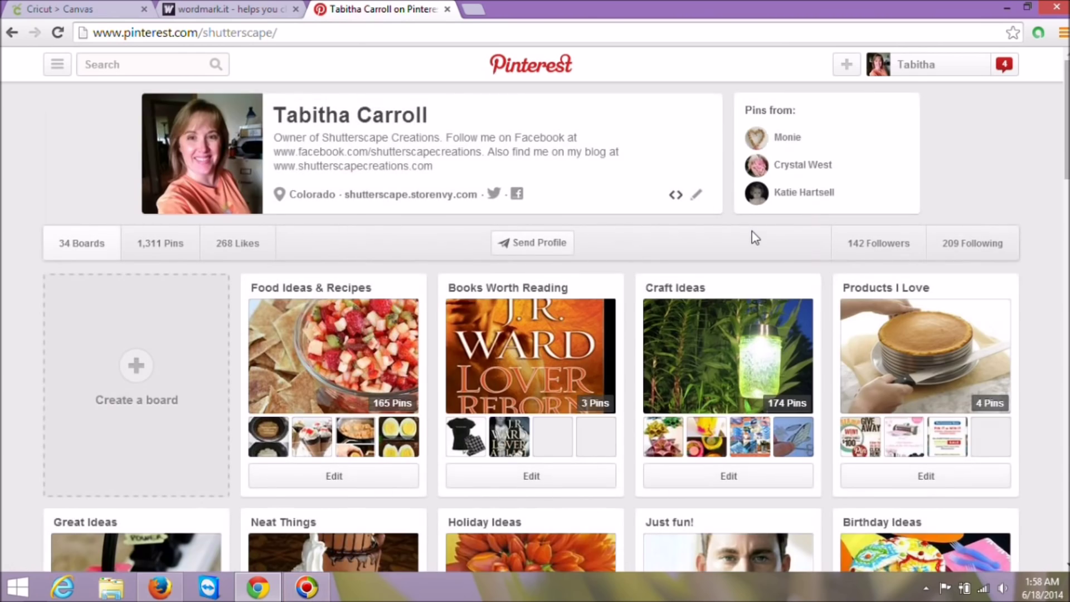
Find the "SVG and Image Ideas" board among the profile's boards and open it.
{"action": "scroll", "coordinate": [751, 232], "scroll_direction": "down", "scroll_amount": 6}
{"action": "scroll", "coordinate": [751, 229], "scroll_direction": "down", "scroll_amount": 15}
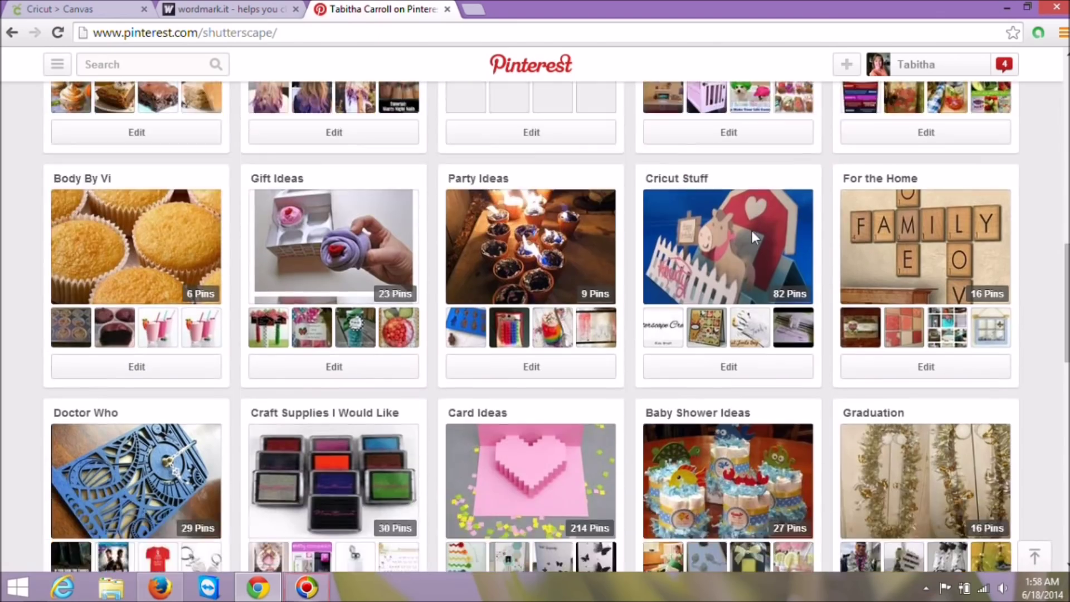
{"action": "scroll", "coordinate": [751, 231], "scroll_direction": "up", "scroll_amount": 7}
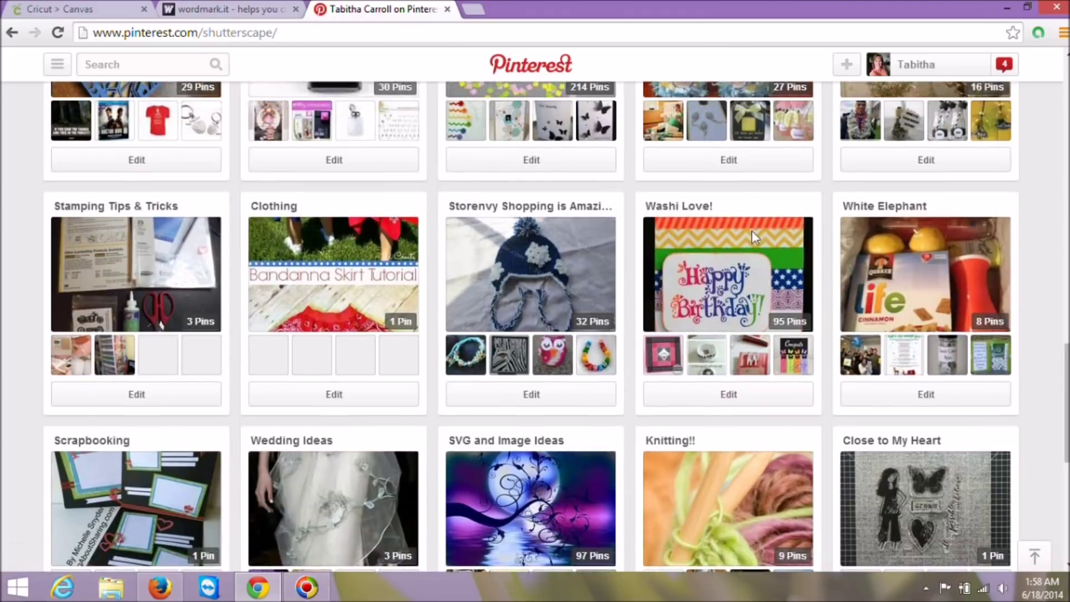
{"action": "left_click", "coordinate": [545, 440]}
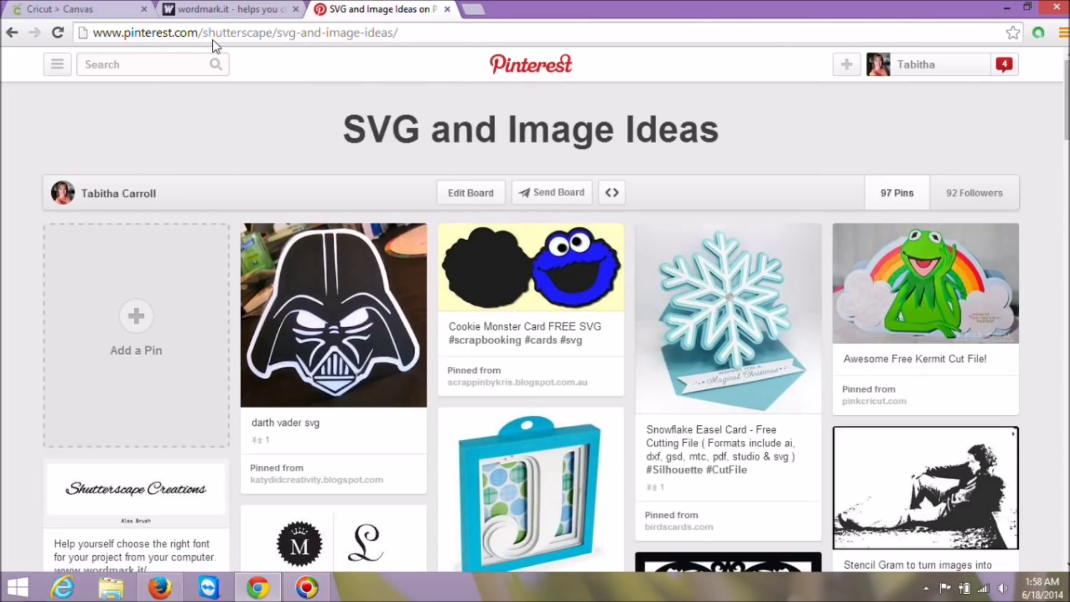
Look through the board's pins and open the wordmark.it pin about choosing the right font for a project.
{"action": "scroll", "coordinate": [234, 125], "scroll_direction": "down", "scroll_amount": 2}
{"action": "scroll", "coordinate": [234, 125], "scroll_direction": "down", "scroll_amount": 2}
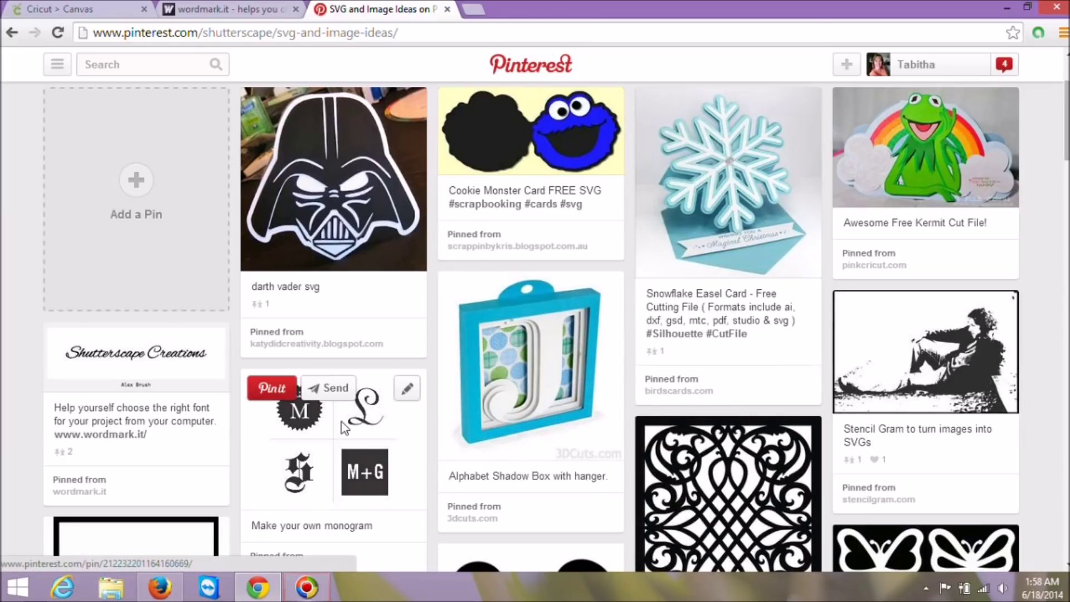
{"action": "scroll", "coordinate": [342, 422], "scroll_direction": "down", "scroll_amount": 6}
{"action": "scroll", "coordinate": [342, 426], "scroll_direction": "down", "scroll_amount": 5}
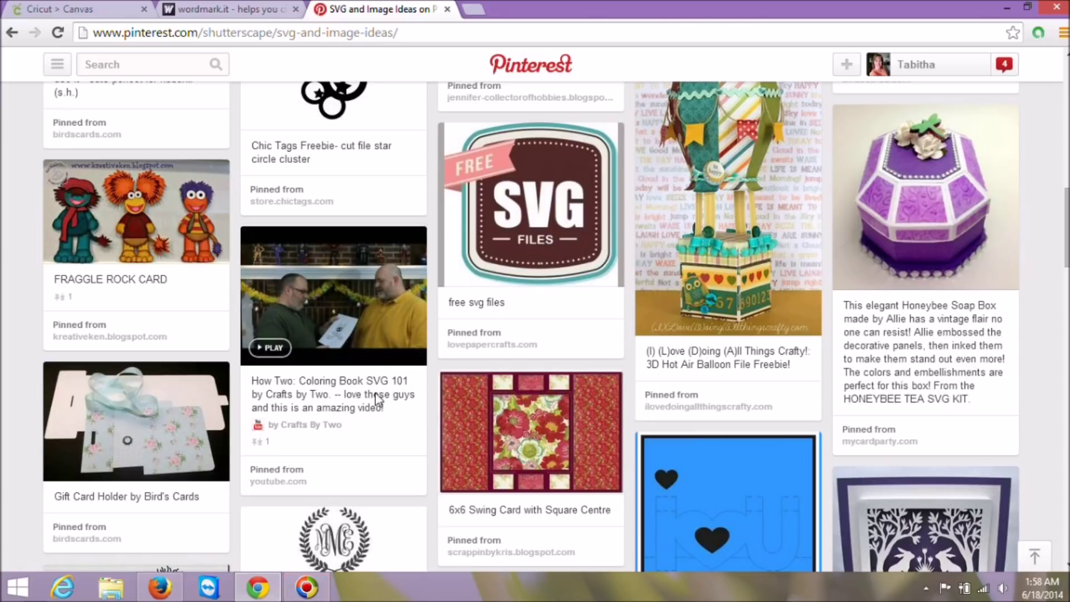
{"action": "scroll", "coordinate": [375, 392], "scroll_direction": "up", "scroll_amount": 6}
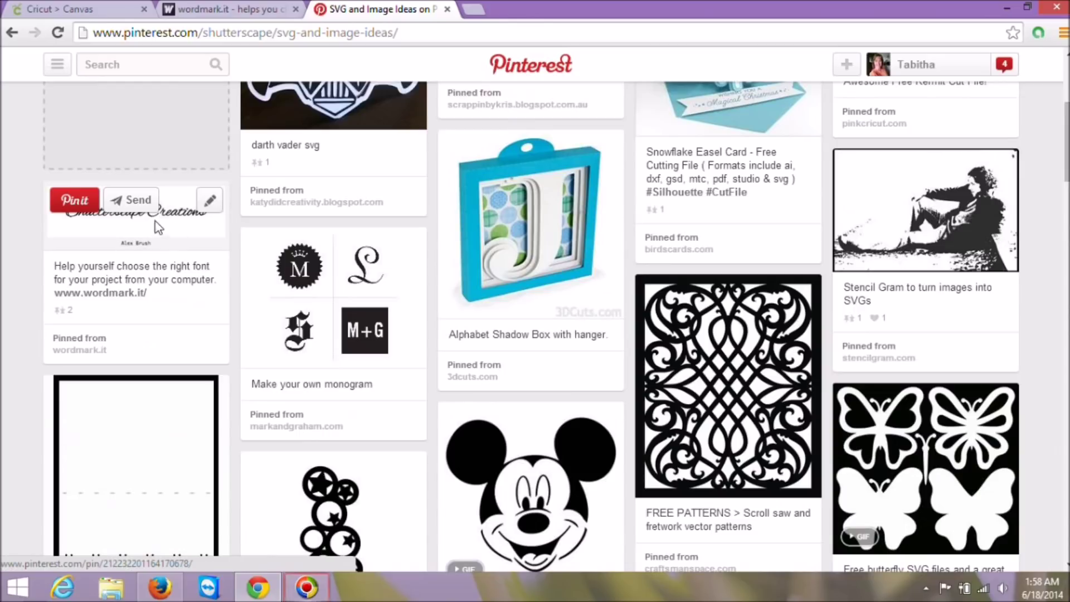
{"action": "left_click", "coordinate": [163, 237]}
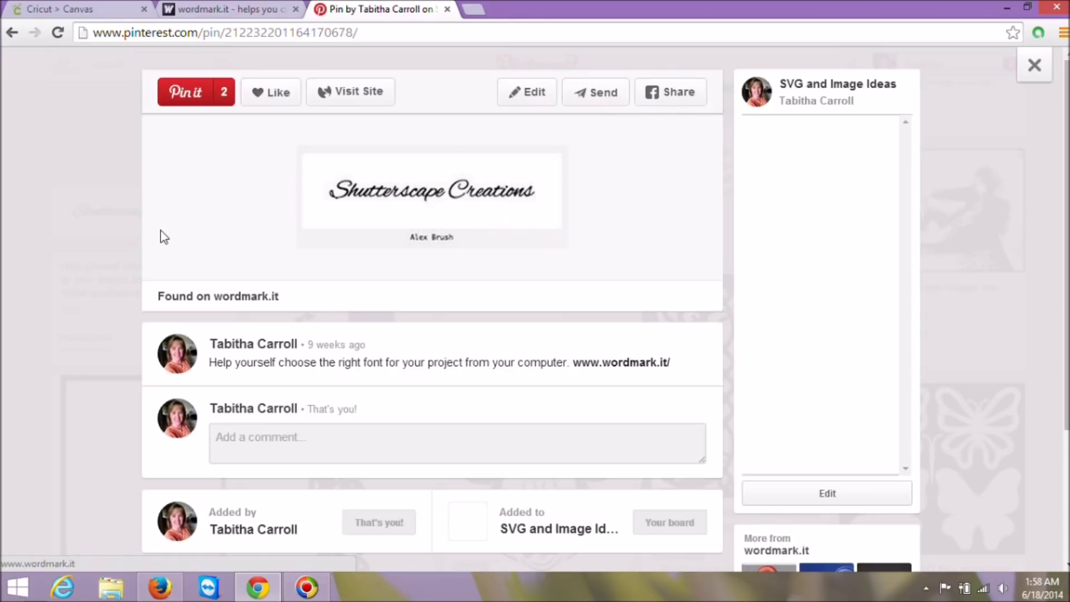